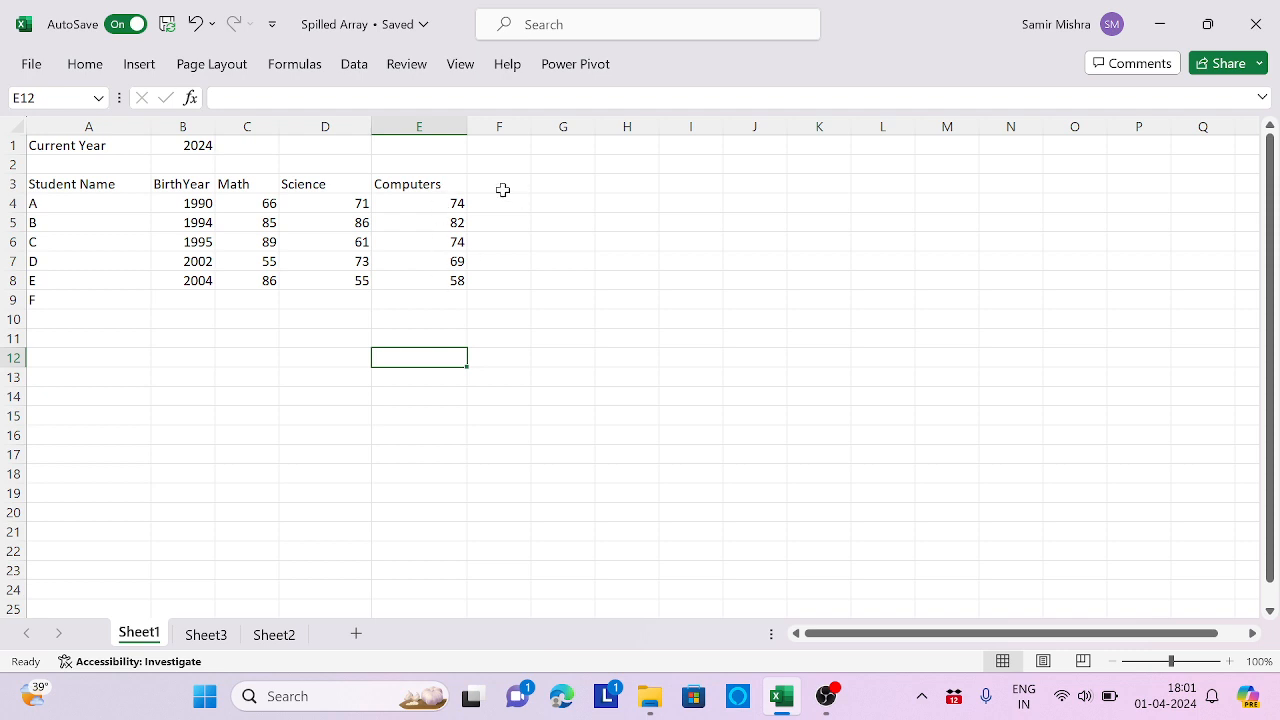
Add a Total column header in F3, next to Computers
left_click(503, 189)
type("Total")
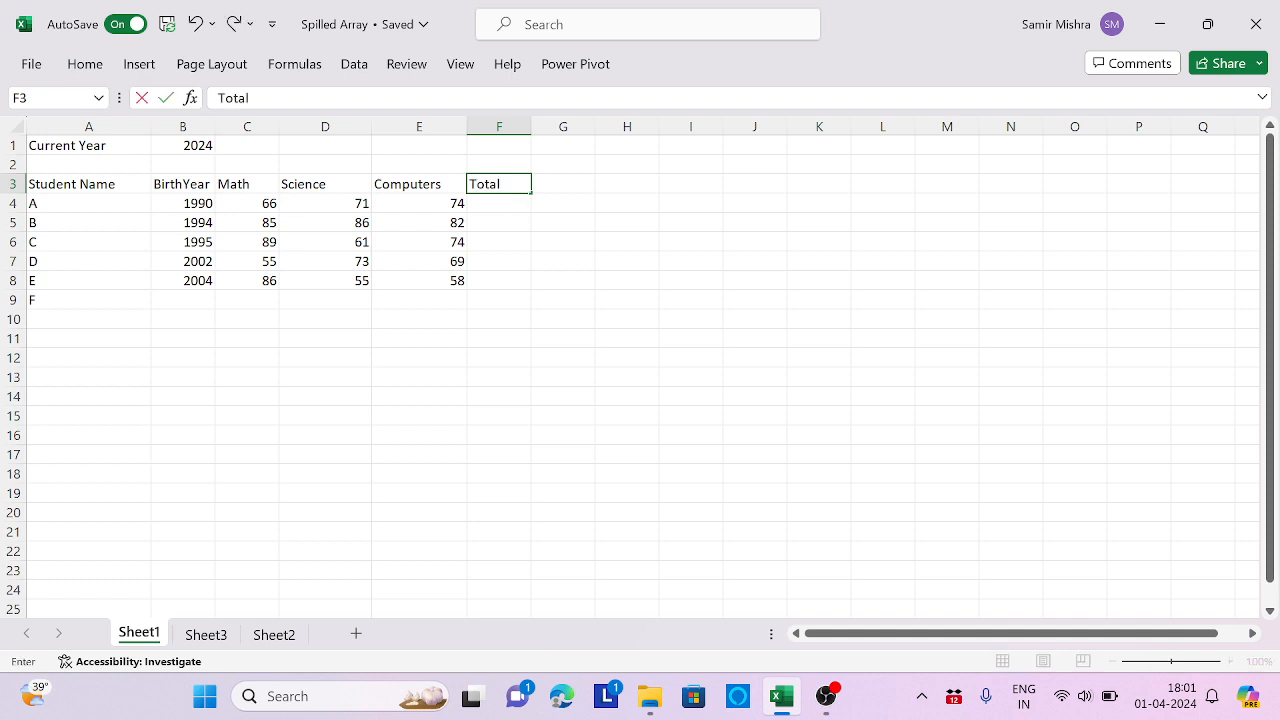
Sum student A's three marks in F4 with =C4+D4+E4 and fill the formula down to F8
left_click(507, 206)
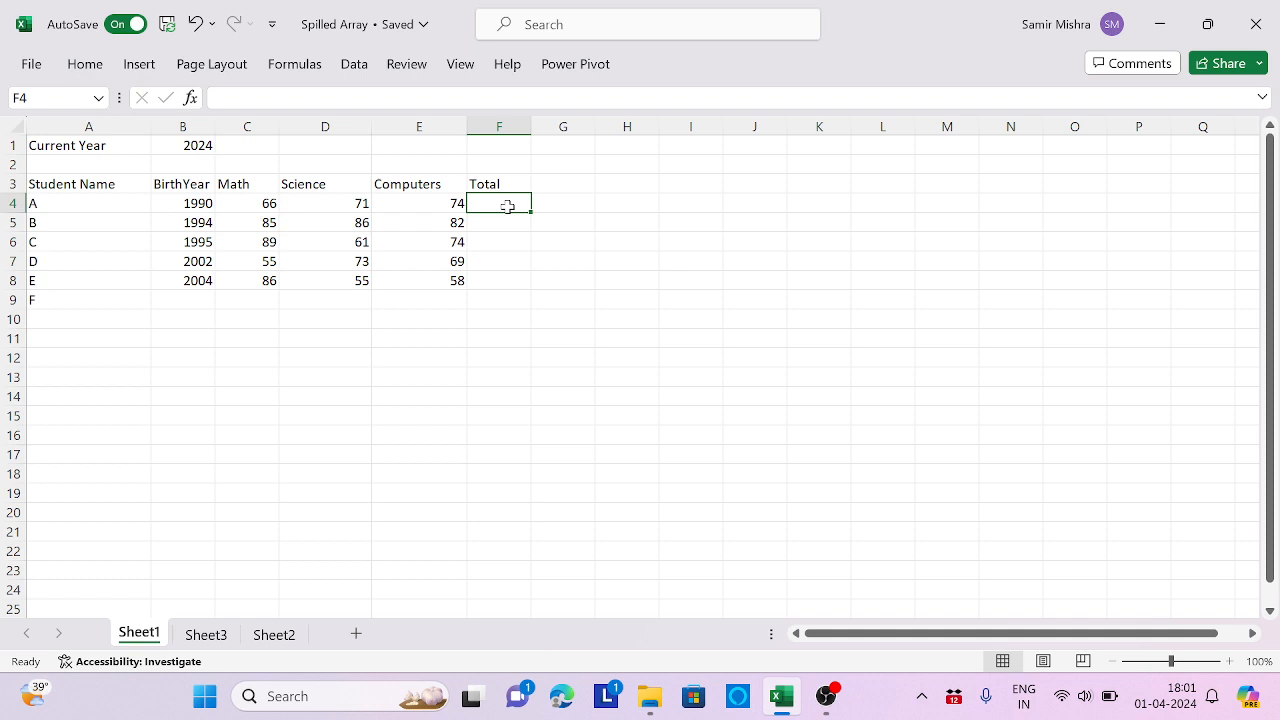
type("=")
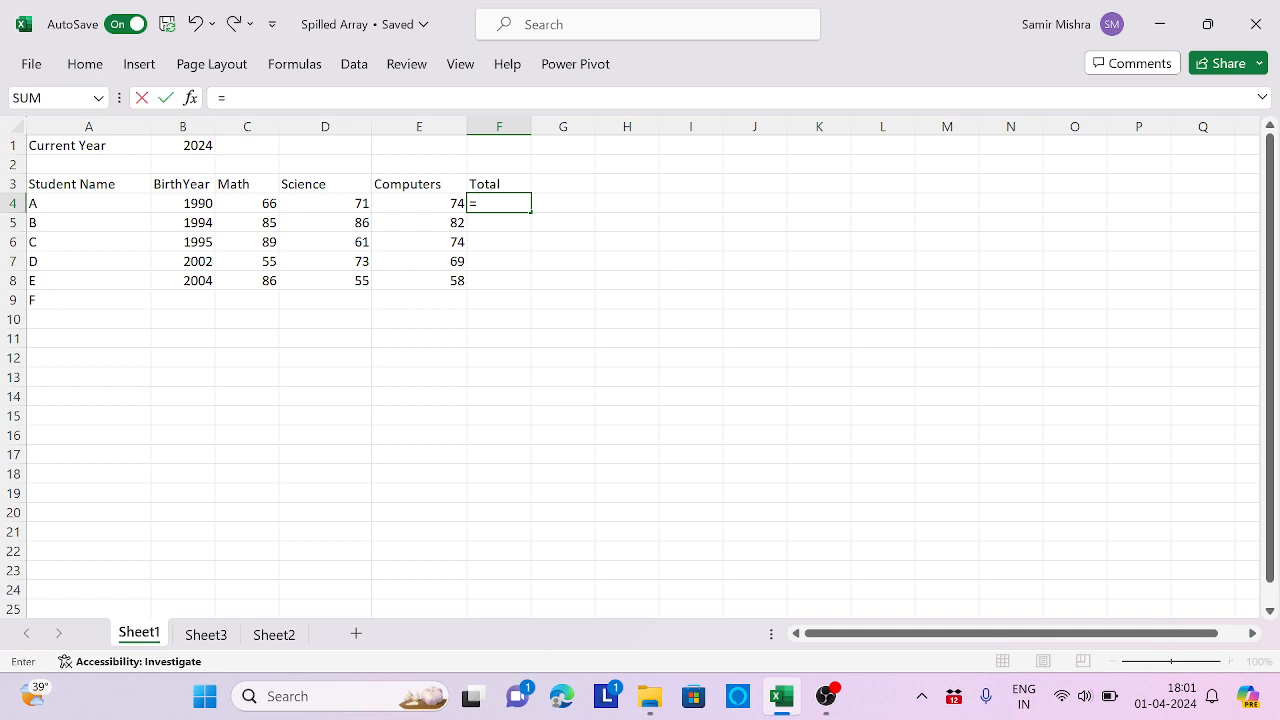
left_click(269, 203)
type("+")
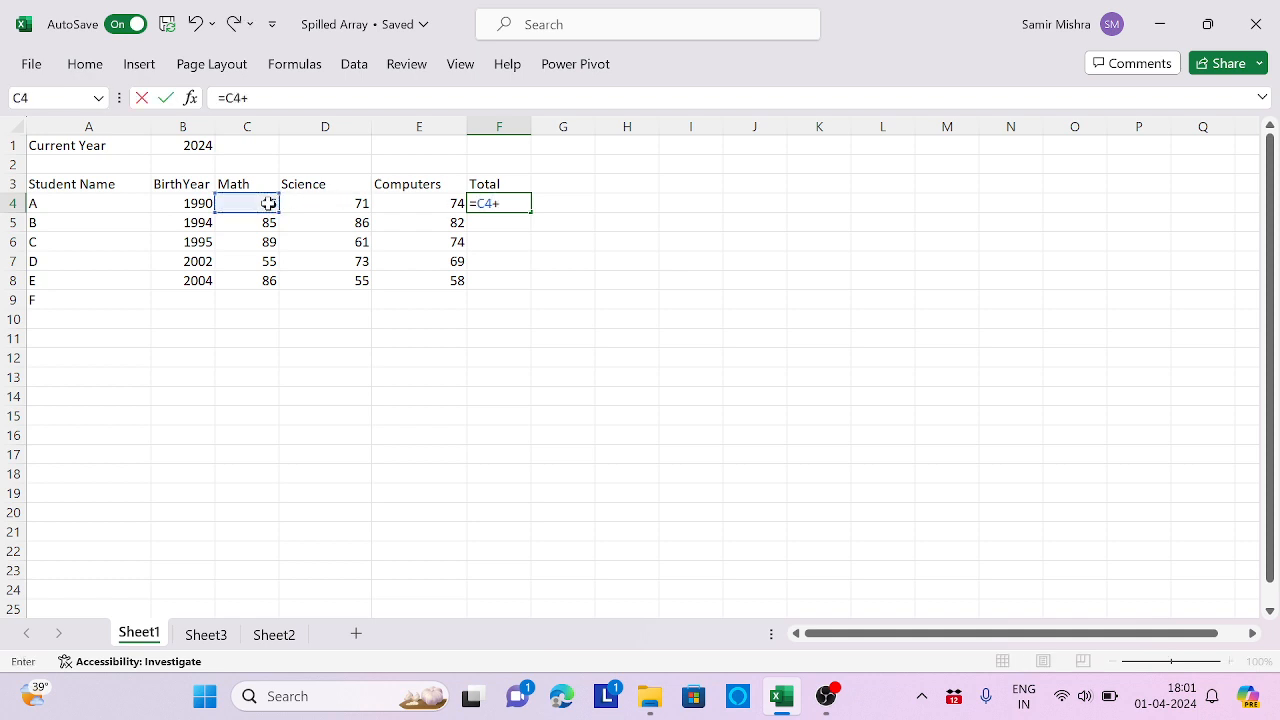
left_click(338, 199)
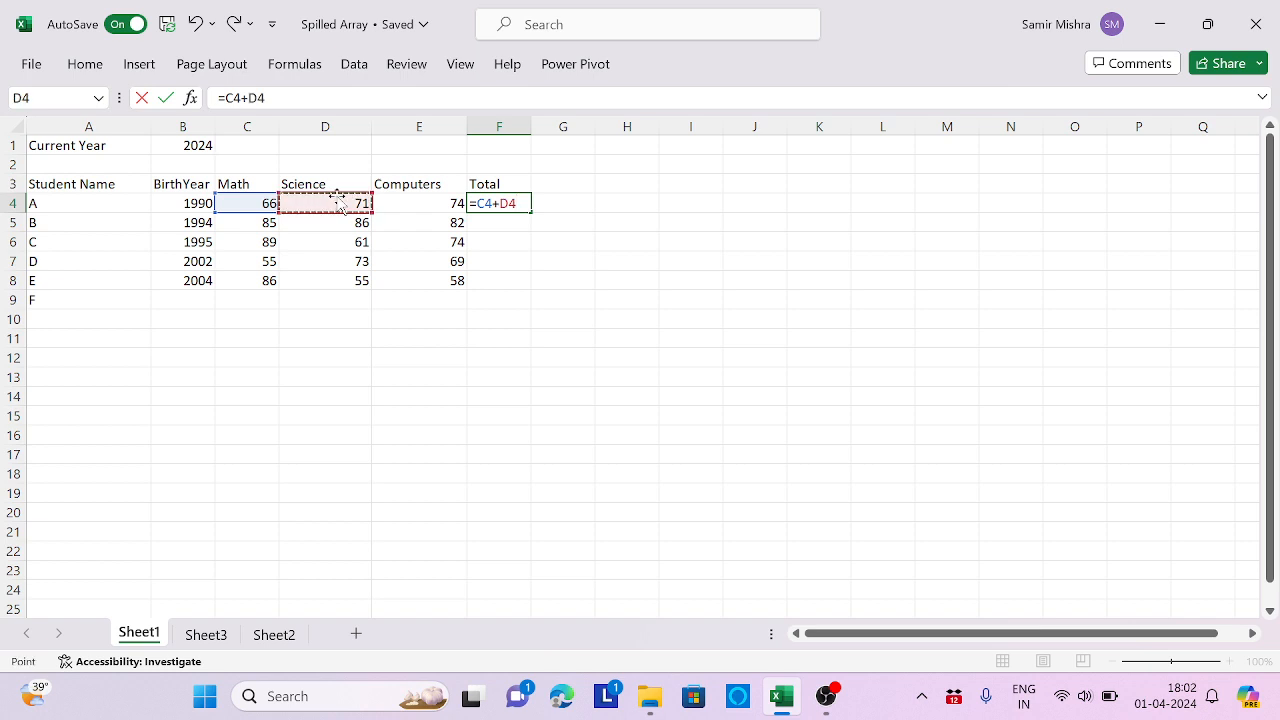
type("+")
left_click(408, 199)
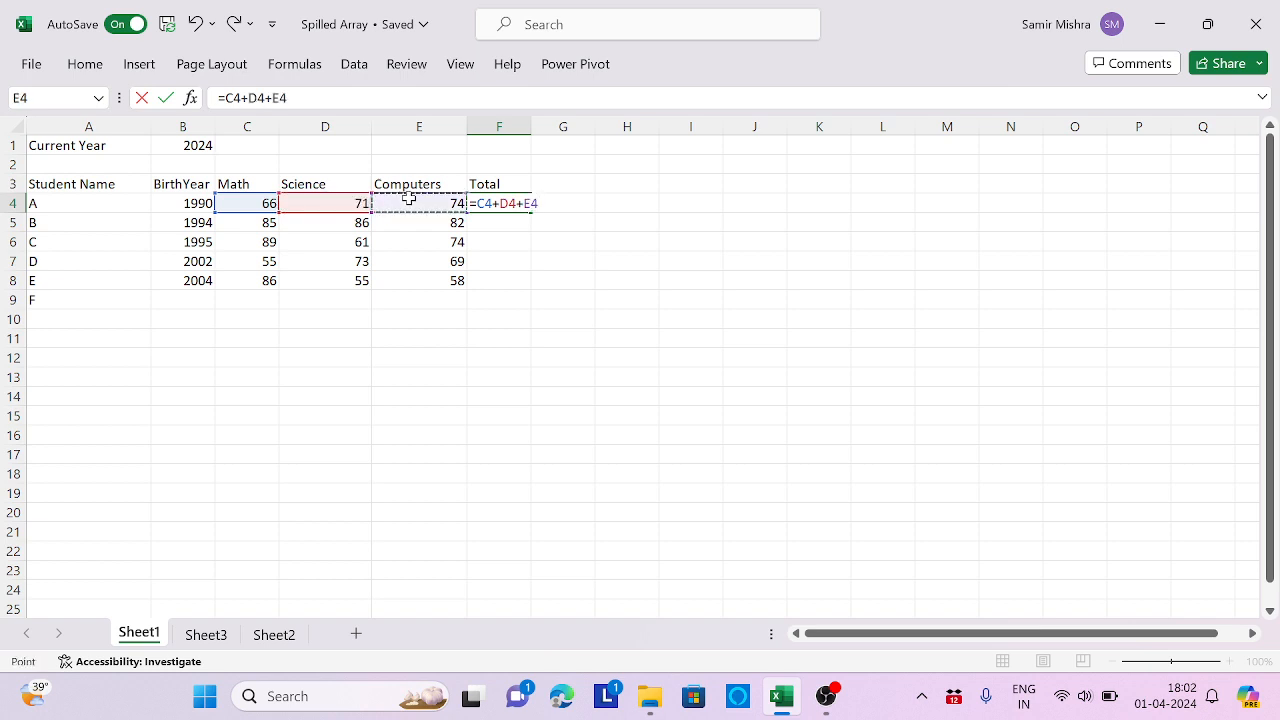
key("Return")
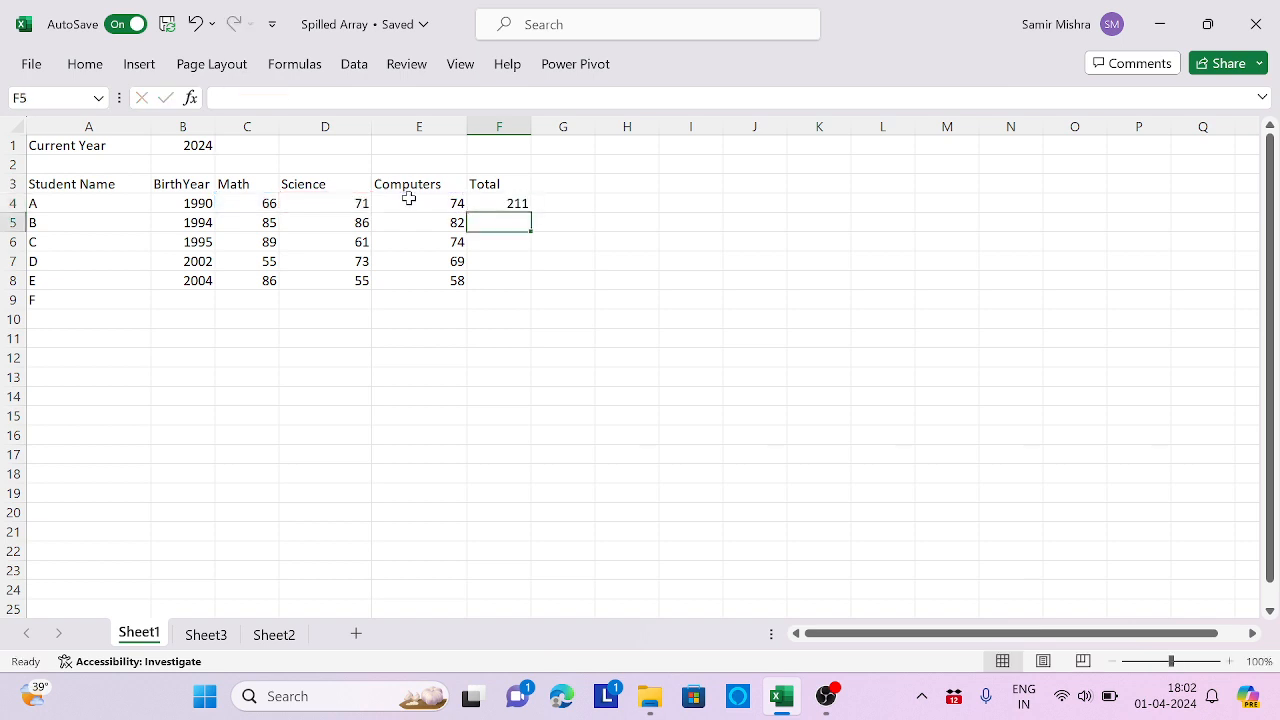
left_click(499, 201)
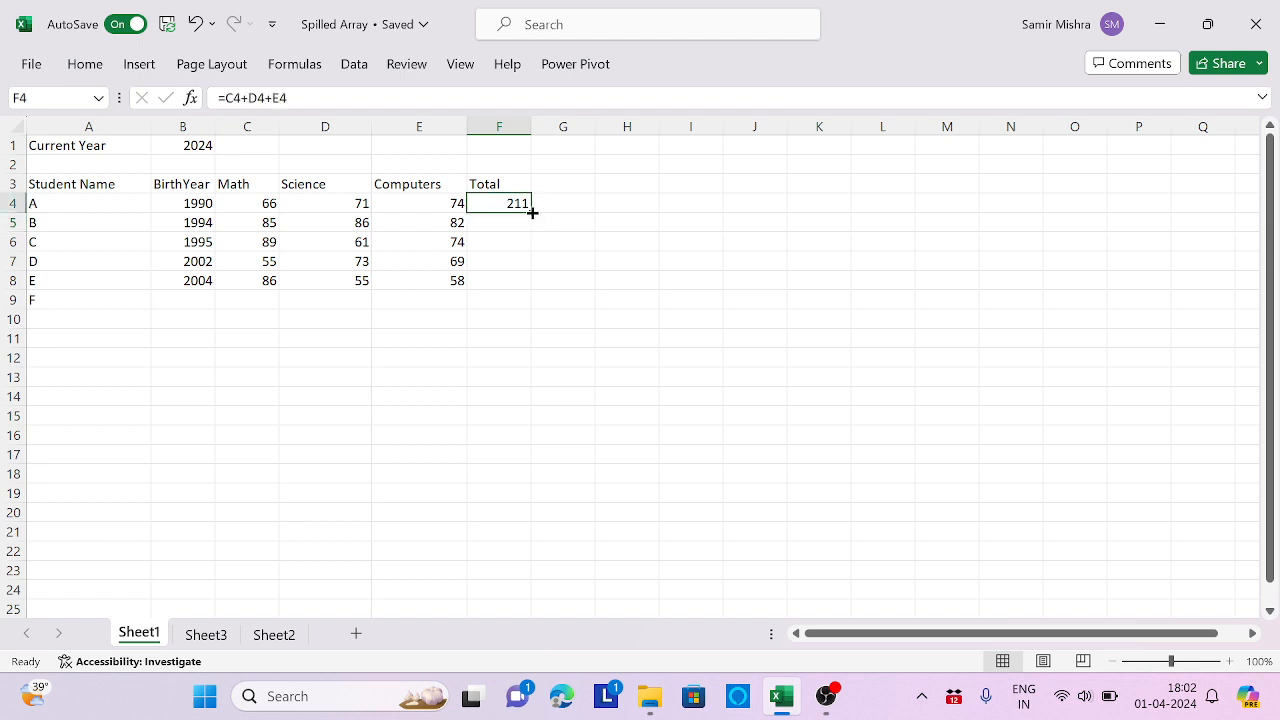
left_click_drag(532, 213, 534, 288)
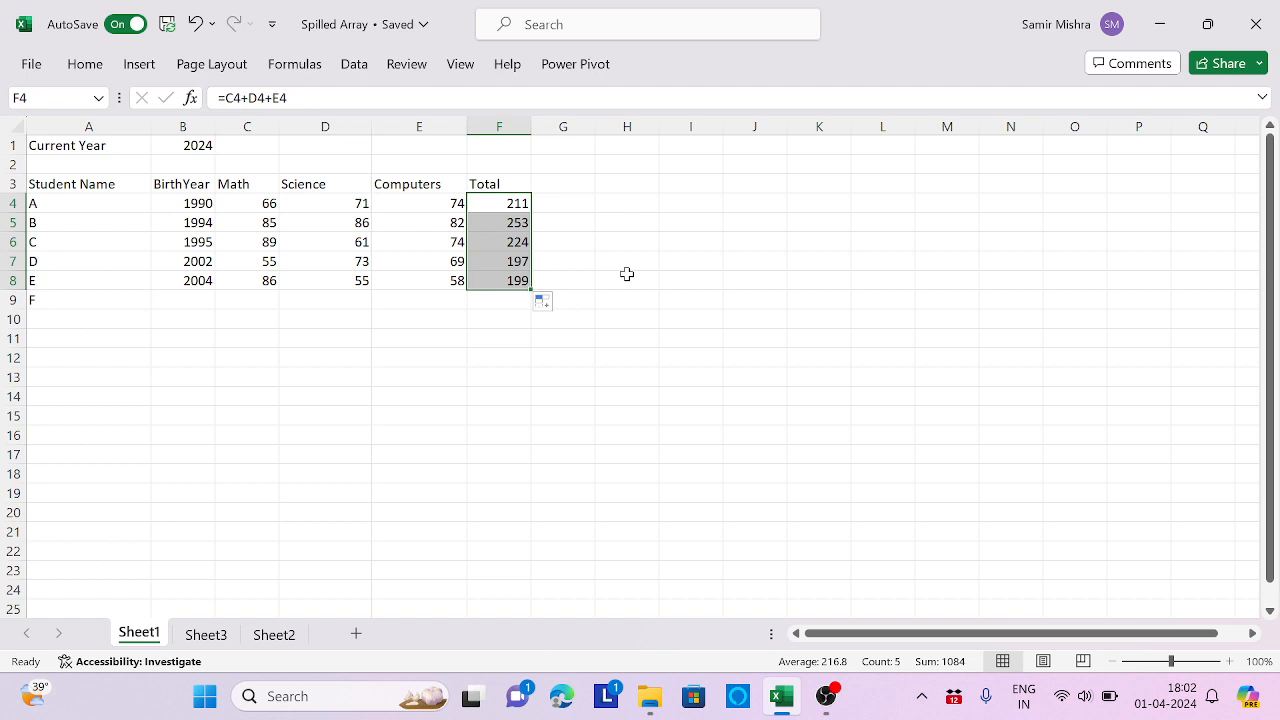
Copy the Total header from F3 into G3
left_click(559, 191)
left_click(486, 188)
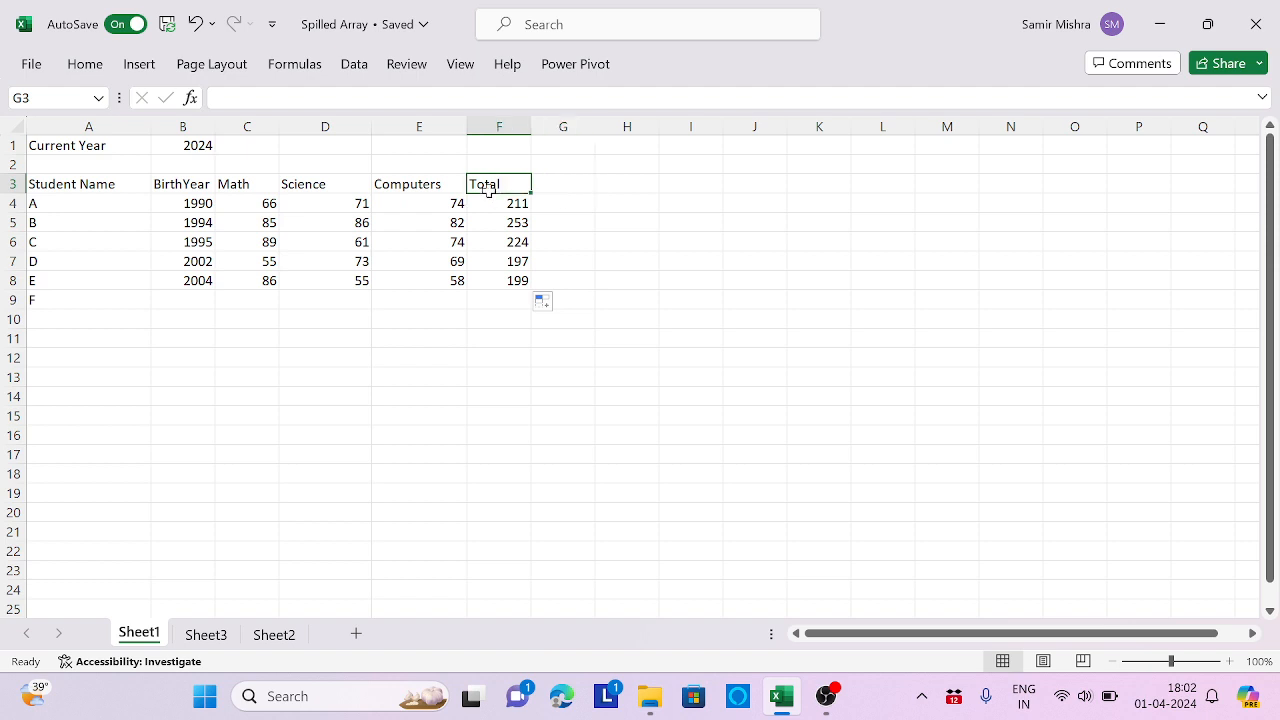
left_click(568, 182)
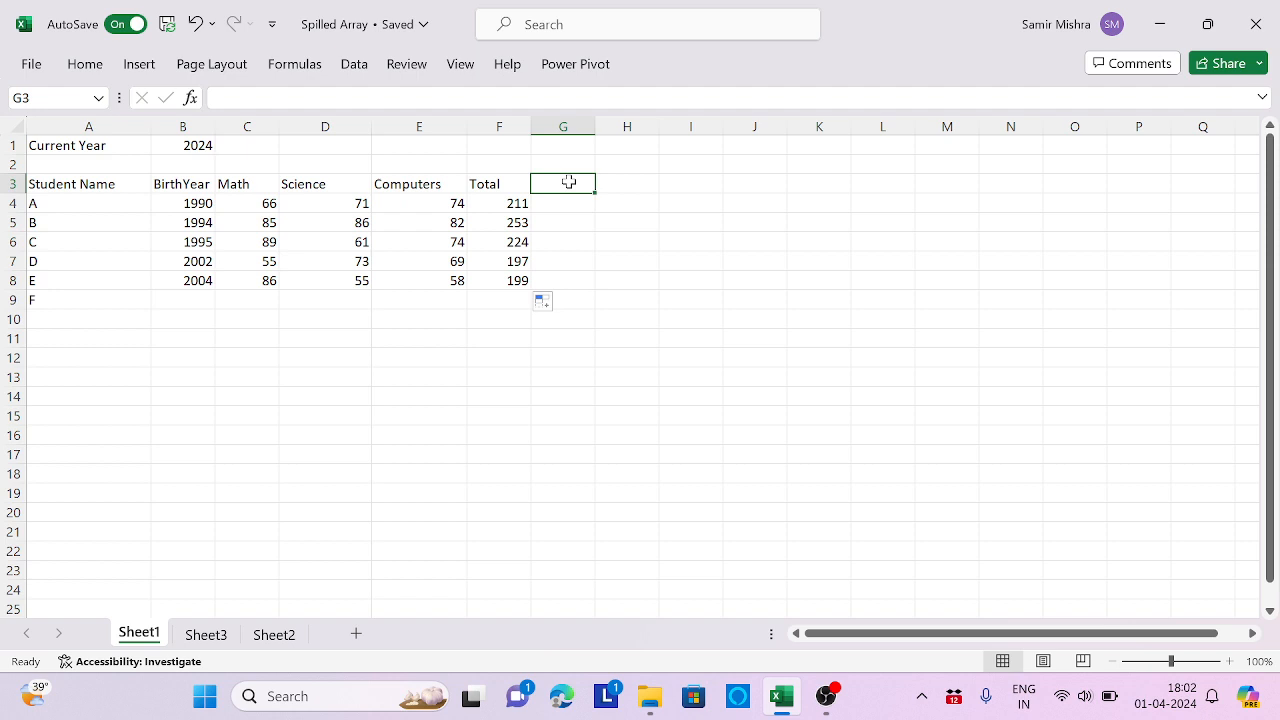
key("ctrl+r")
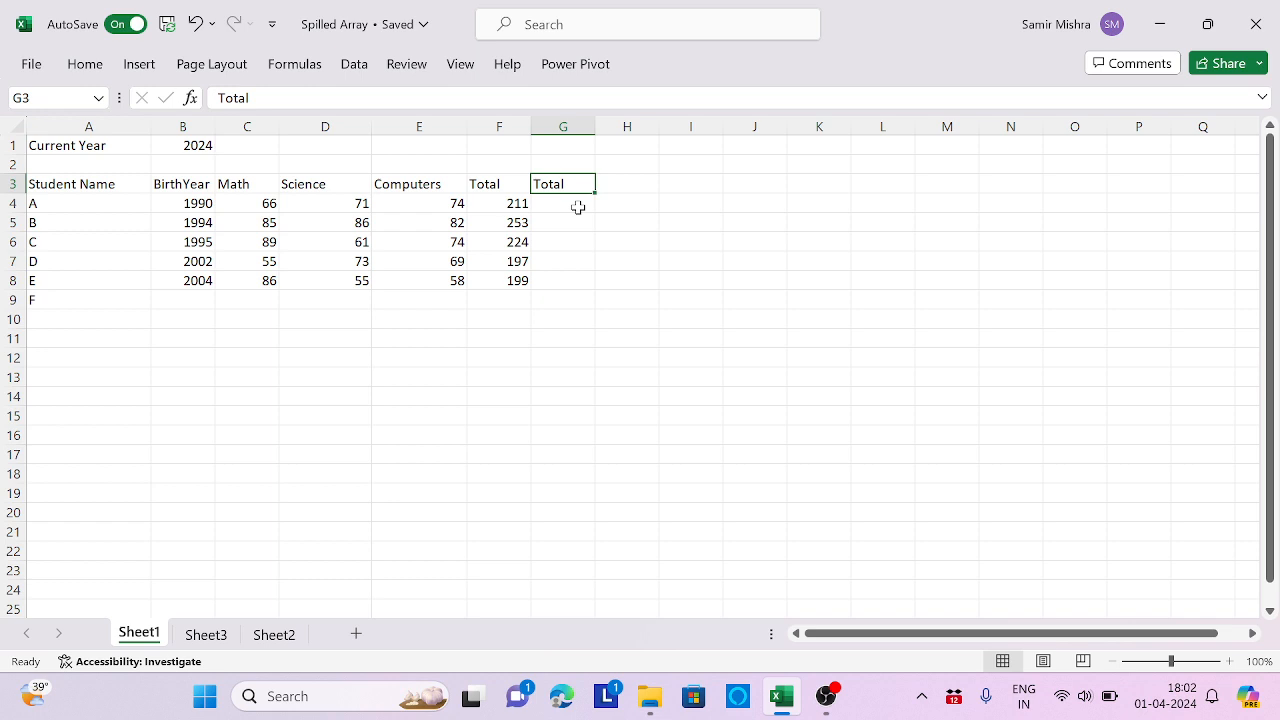
Total all students' marks with one spilled array formula in G4: =C4:C8+D4:D8+E4:E8
left_click(578, 207)
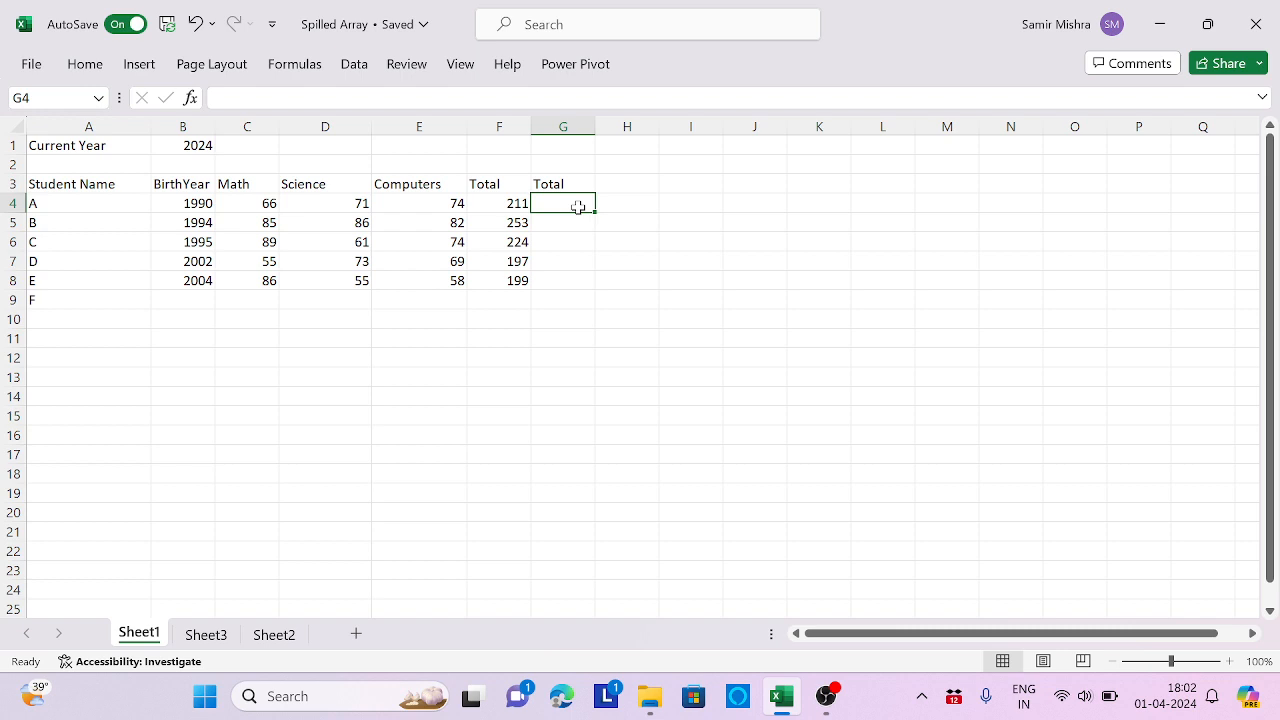
type("=")
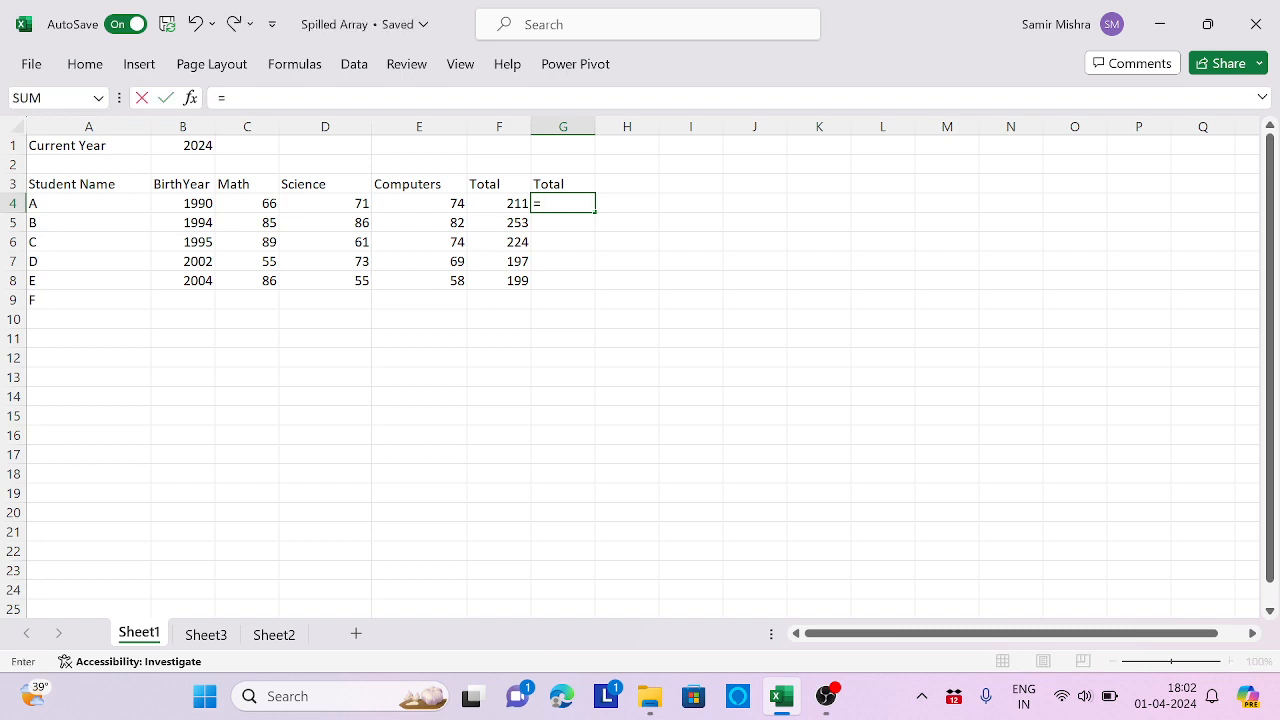
left_click_drag(266, 200, 270, 283)
type("+")
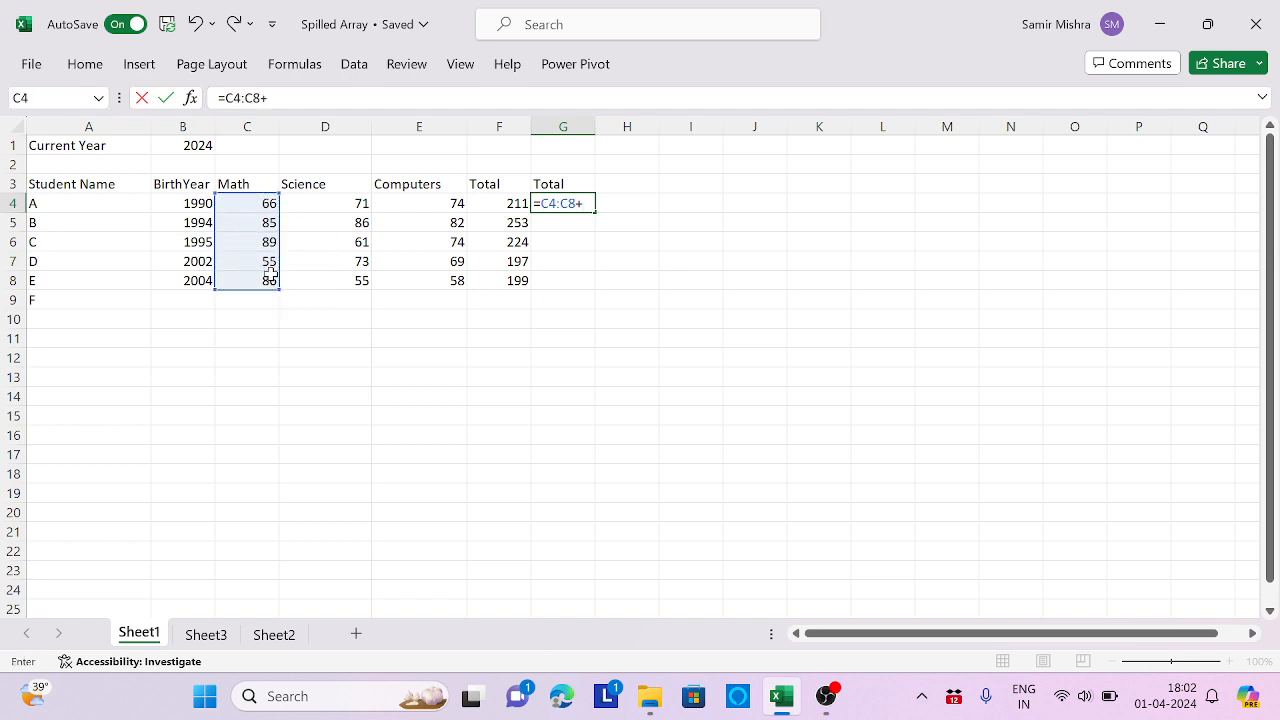
left_click_drag(343, 205, 343, 281)
type("+")
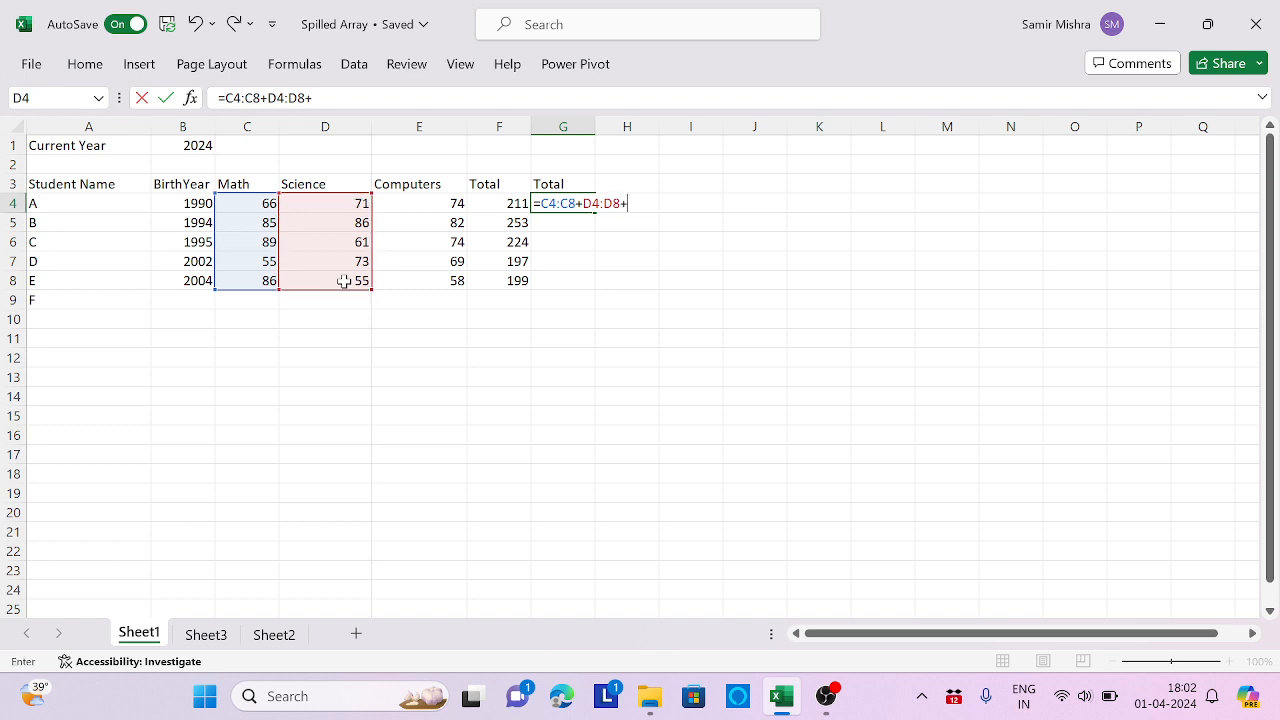
left_click(435, 204)
left_click_drag(435, 204, 440, 279)
key("Return")
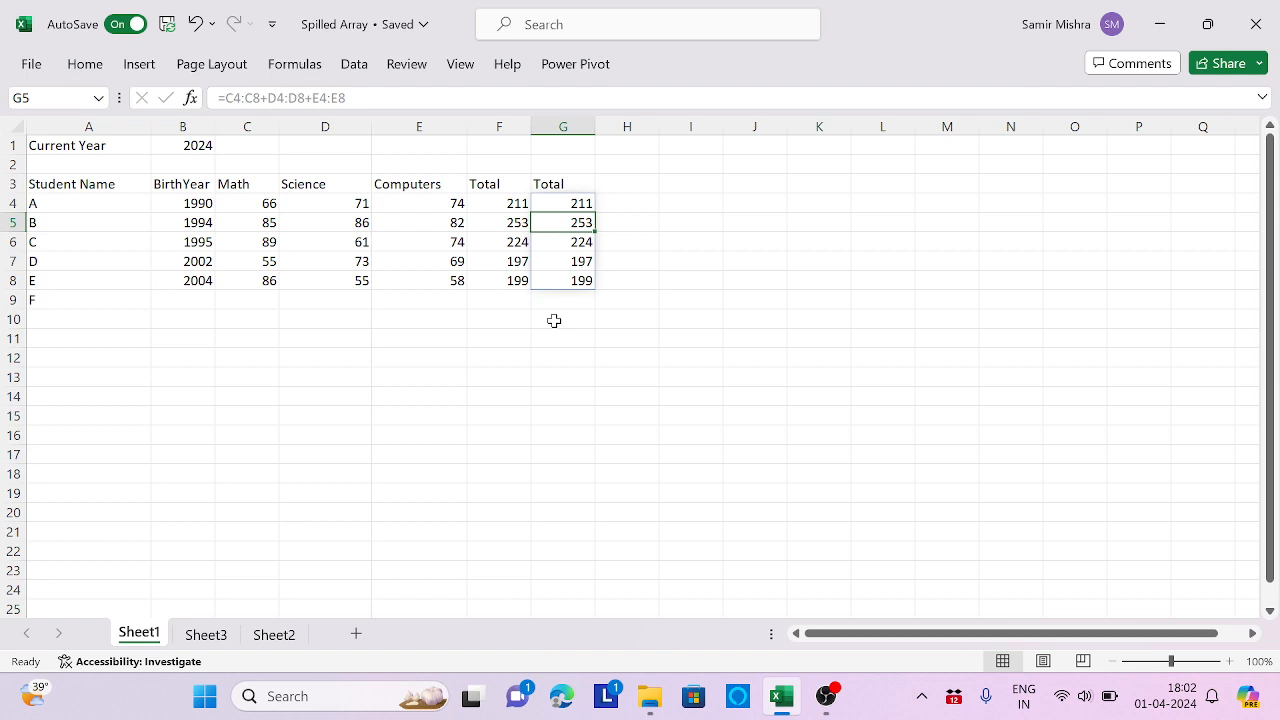
Compare the individual cell formulas in F4:F8 with the spilled array formula in G4 and G5
left_click(502, 204)
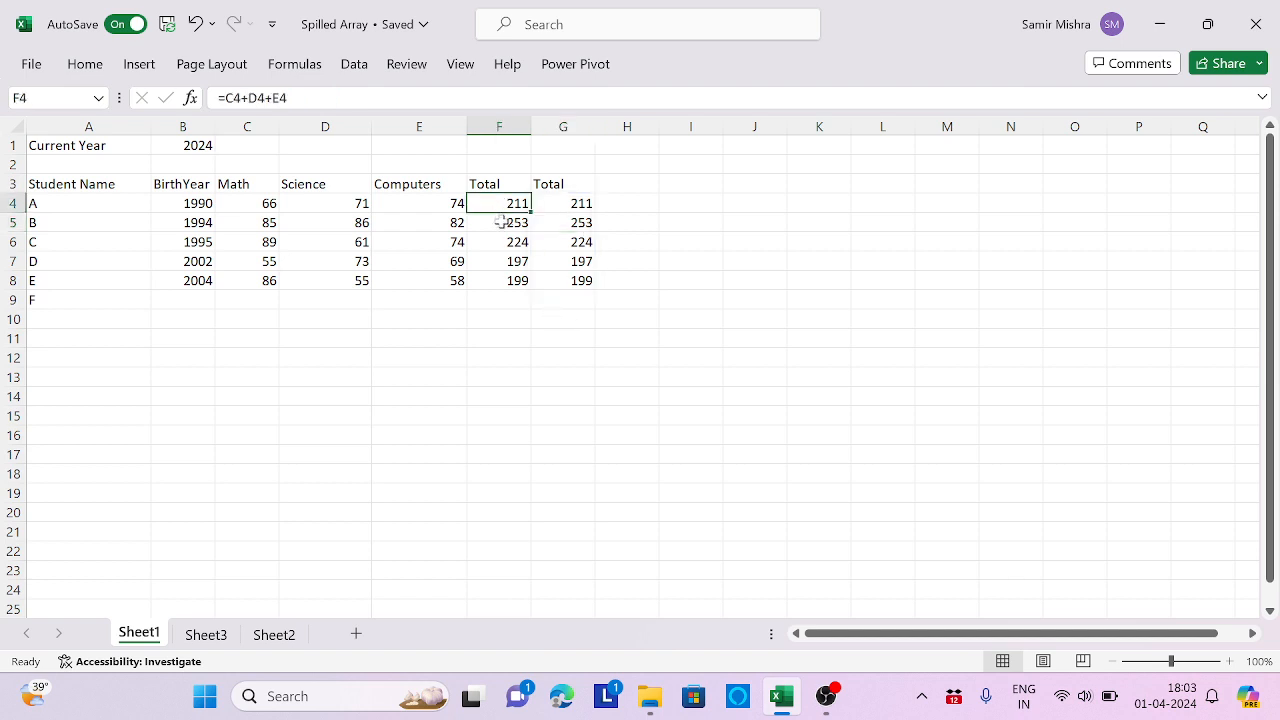
left_click(502, 222)
left_click(502, 242)
left_click(502, 261)
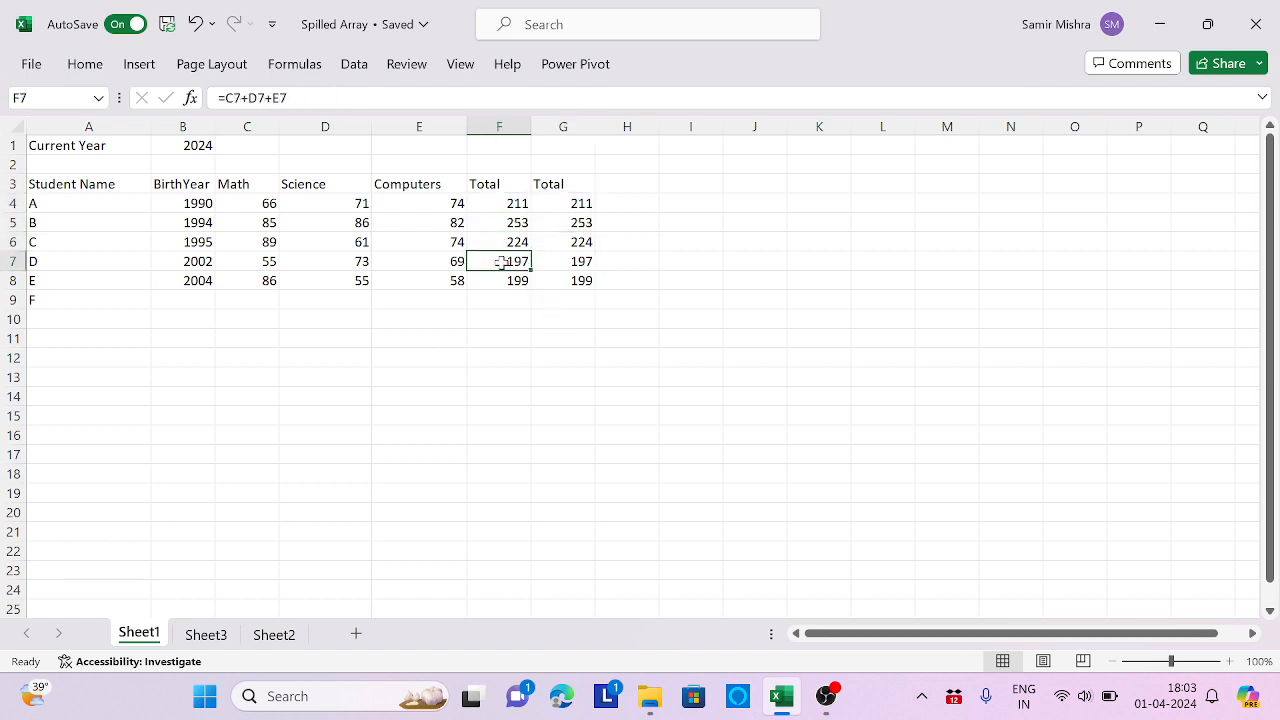
left_click(501, 279)
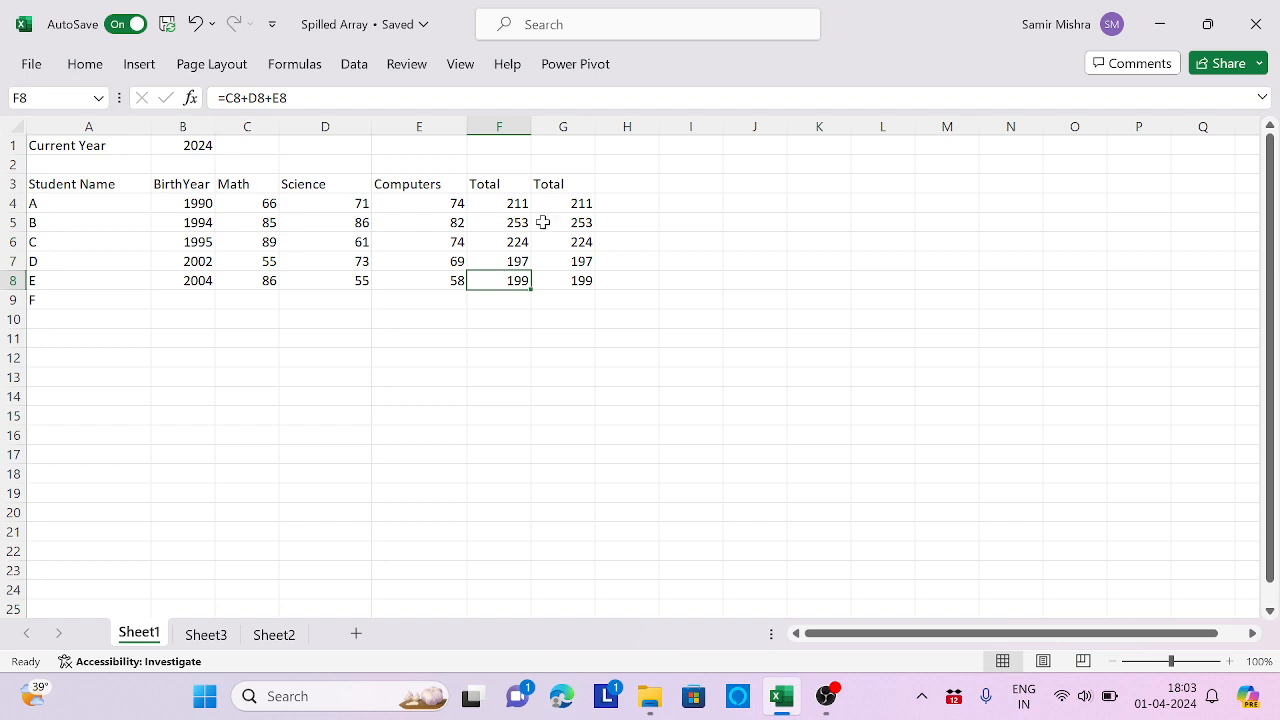
left_click(577, 203)
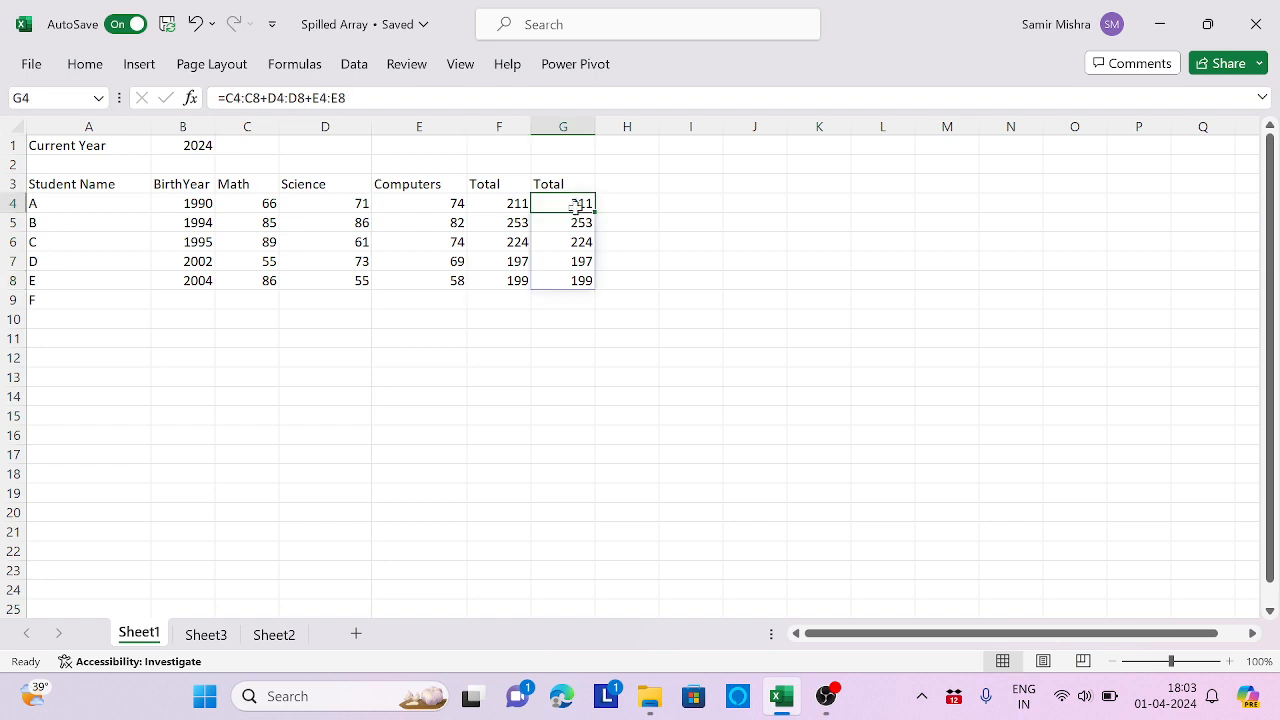
left_click(576, 224)
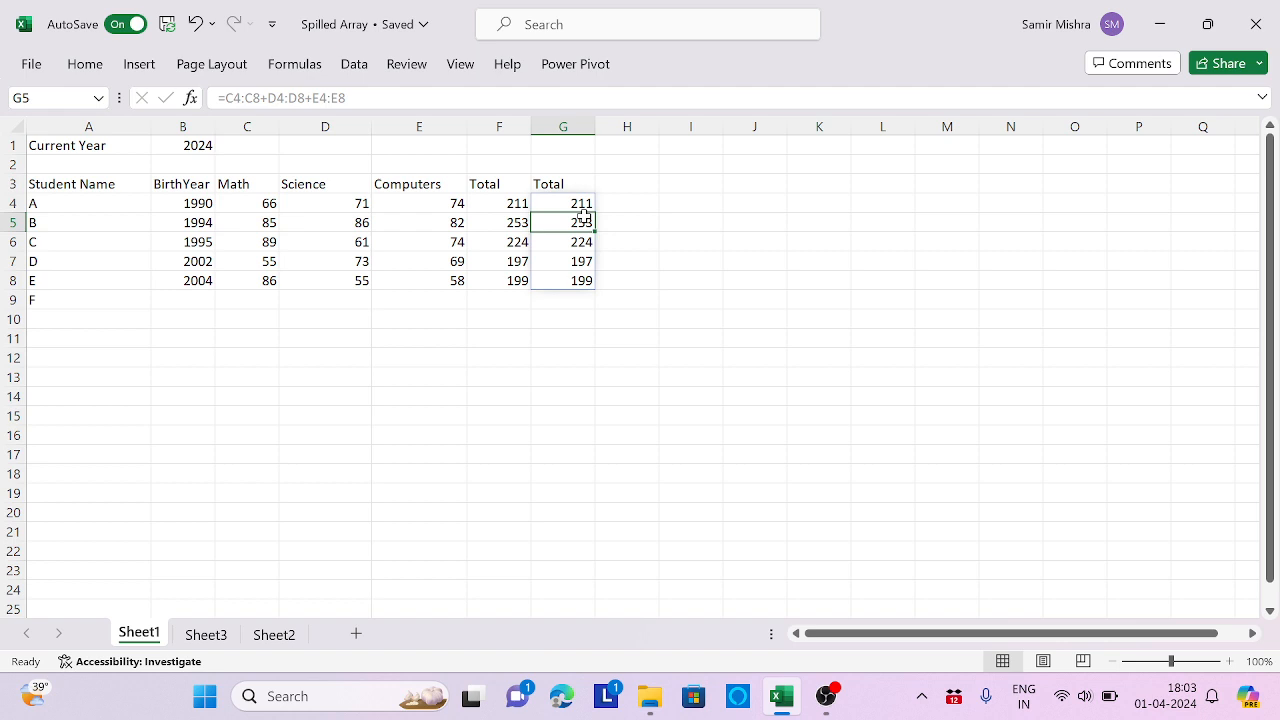
Add an Age column header in H3 and check the current year in B1 and student A's birth year in B4
left_click(635, 188)
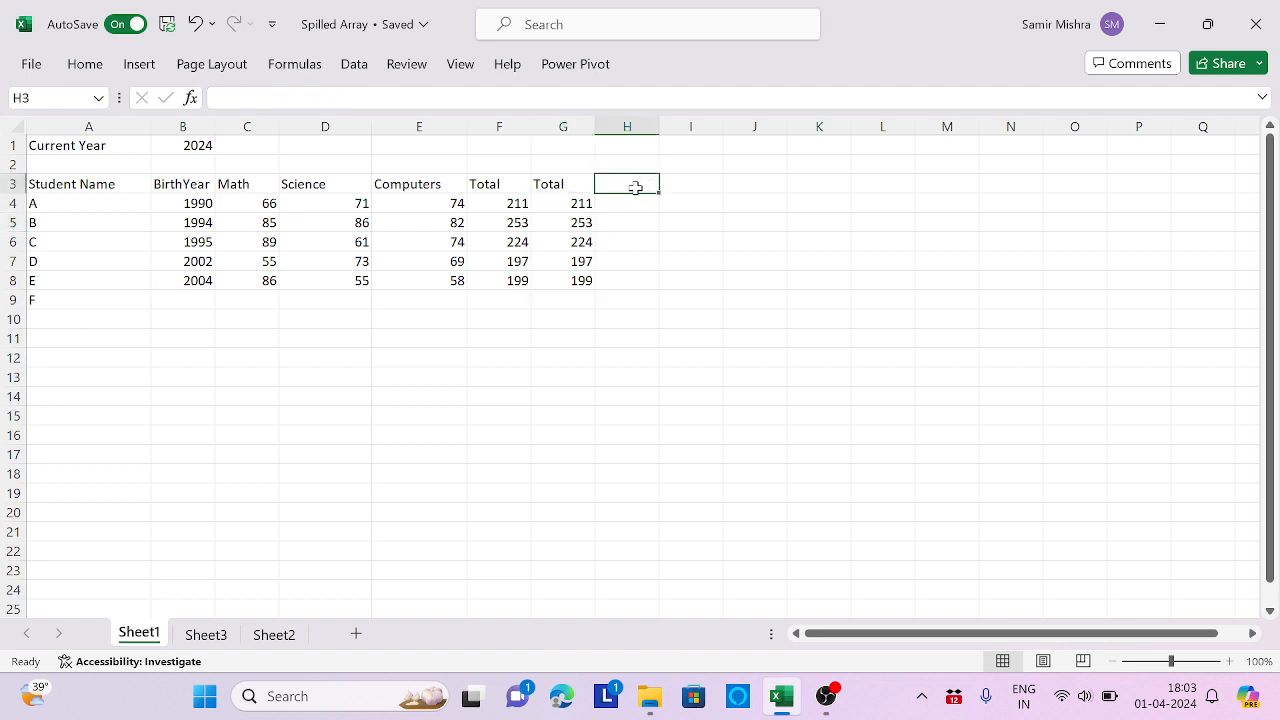
type("Age")
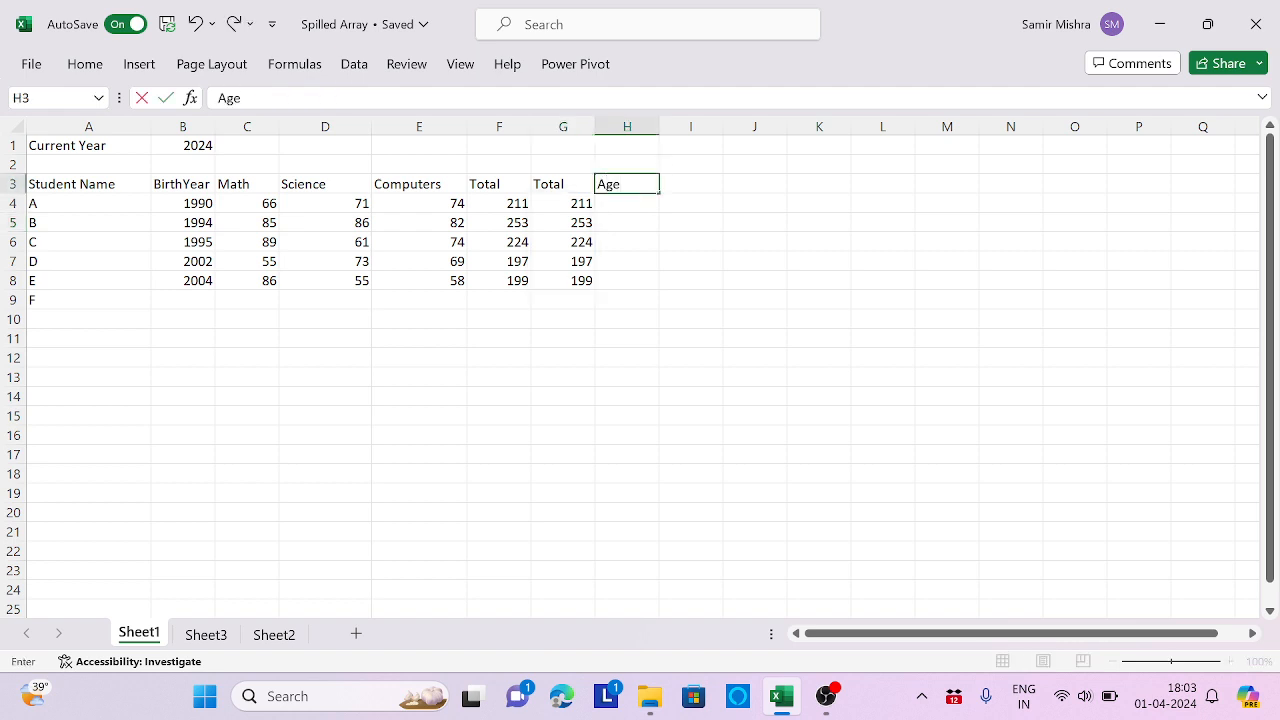
left_click(626, 204)
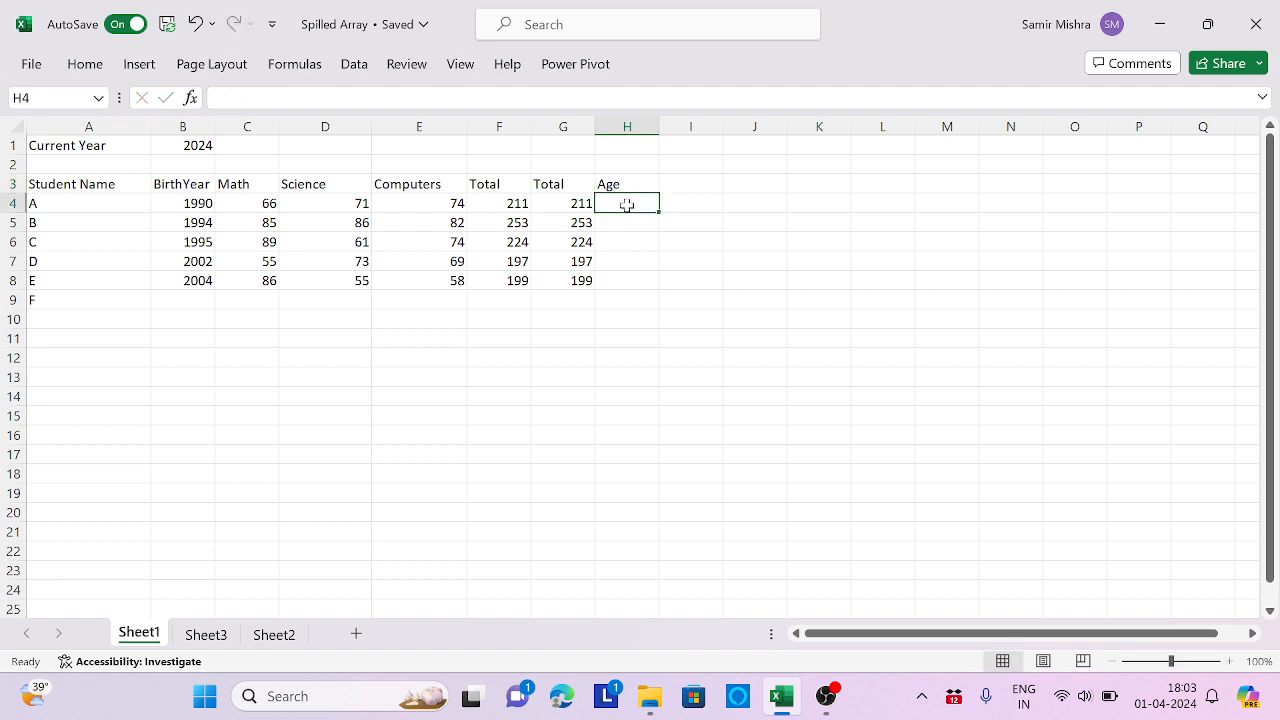
left_click(197, 145)
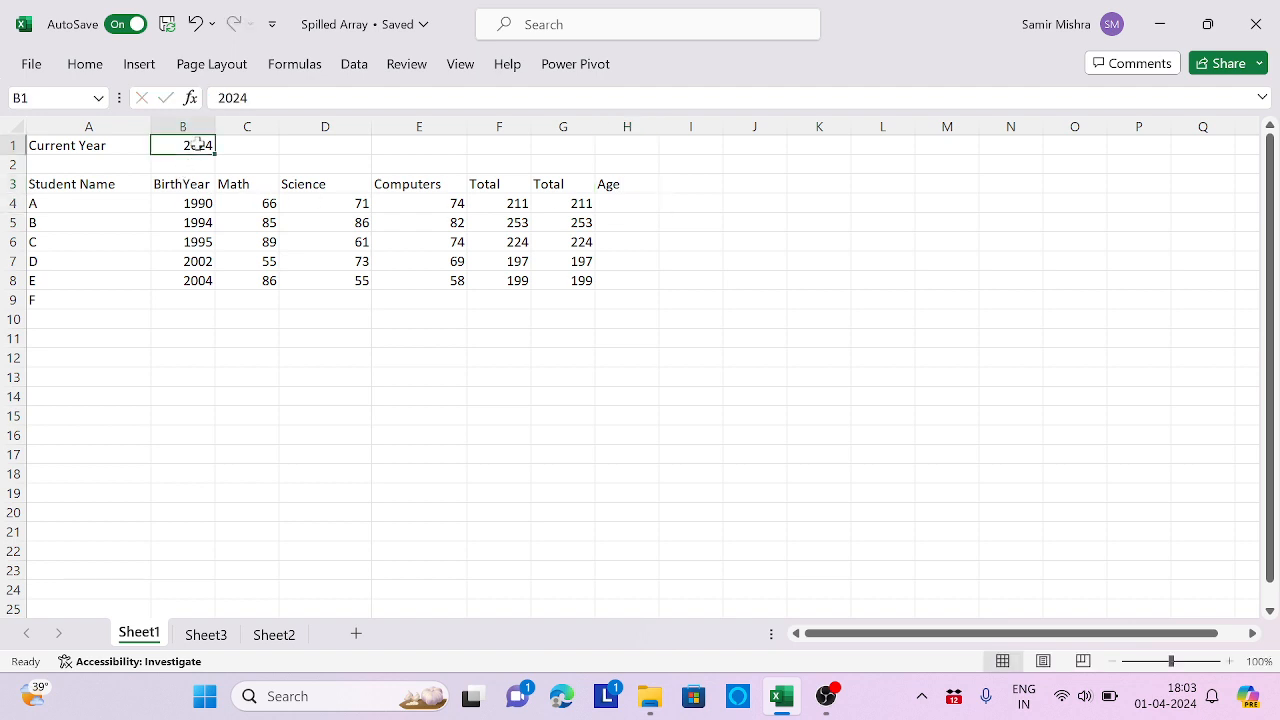
left_click(197, 201)
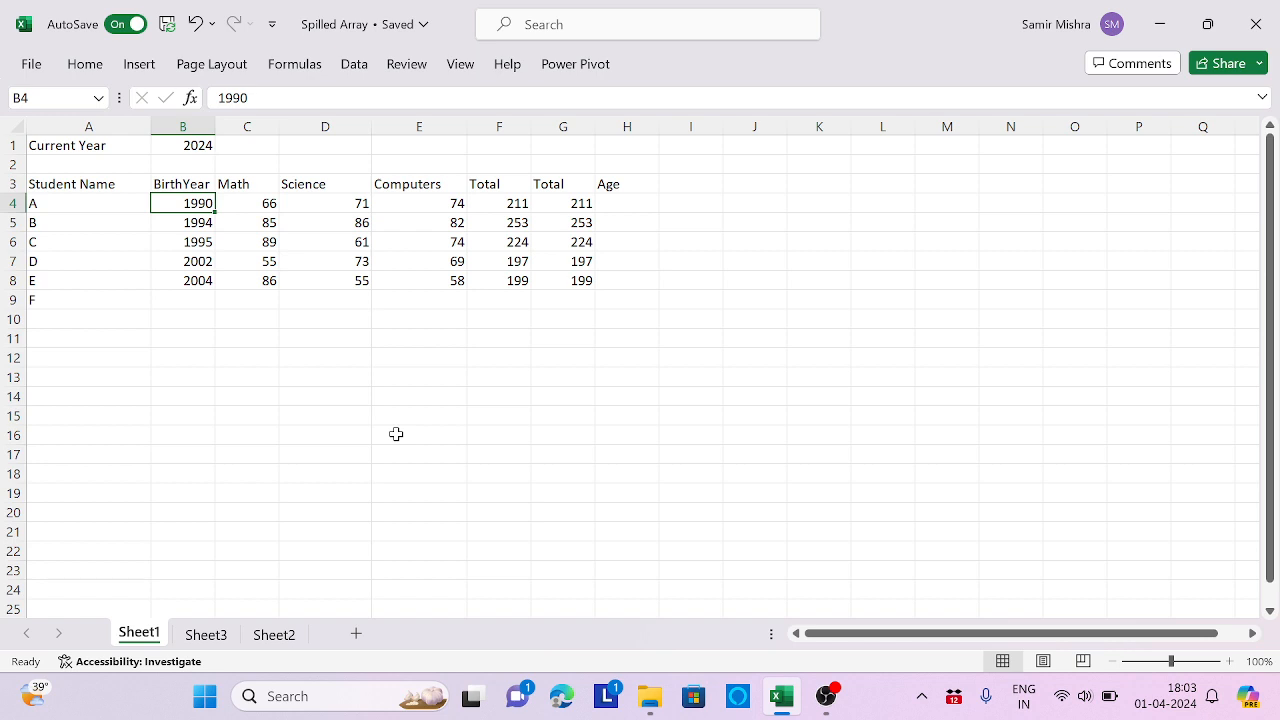
Calculate student A's age in H4 with =$B$1-B4, using an absolute reference to the current year, and fill it down to H8
left_click(655, 203)
type("=")
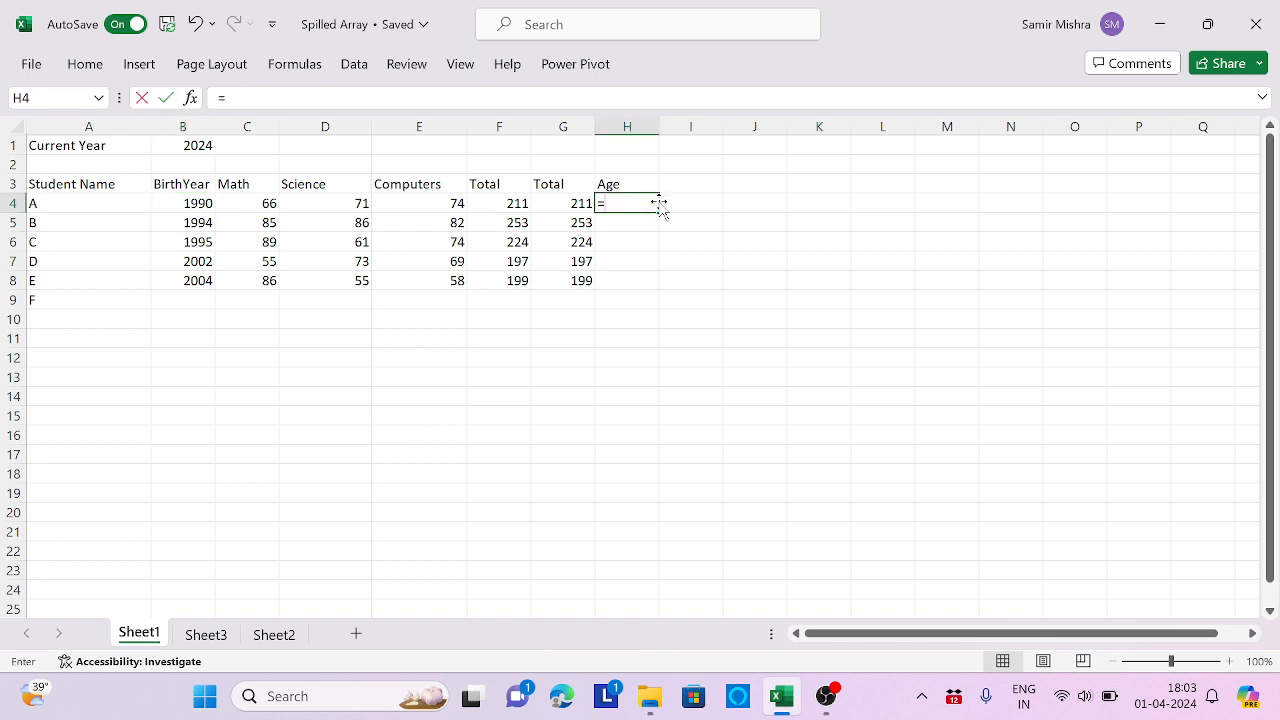
left_click(207, 147)
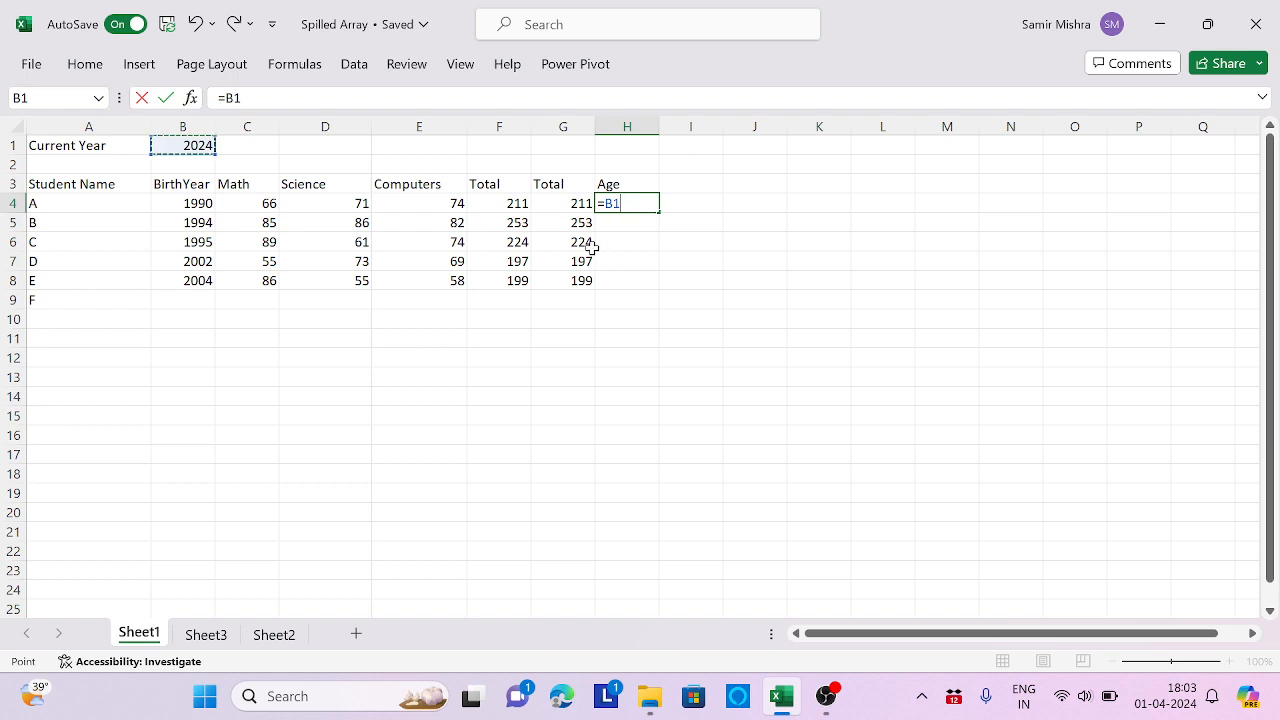
key("F2")
type("$")
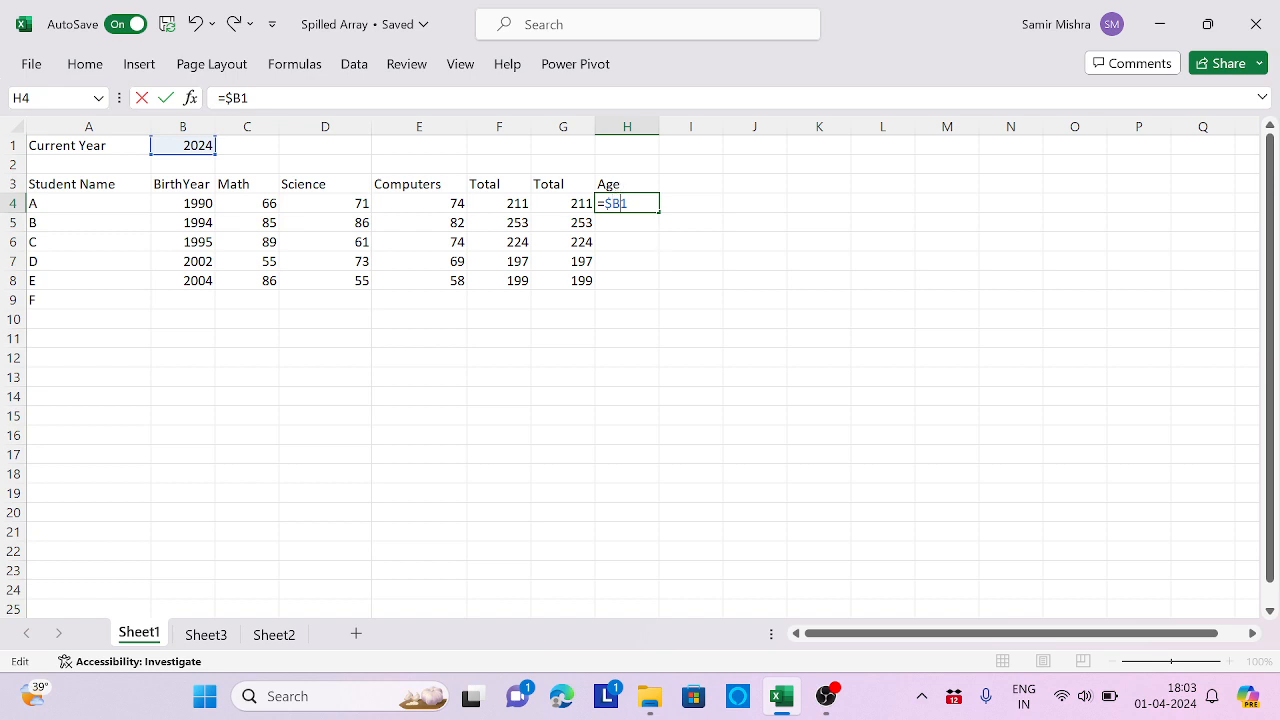
key("Right")
type("$")
left_click(205, 204)
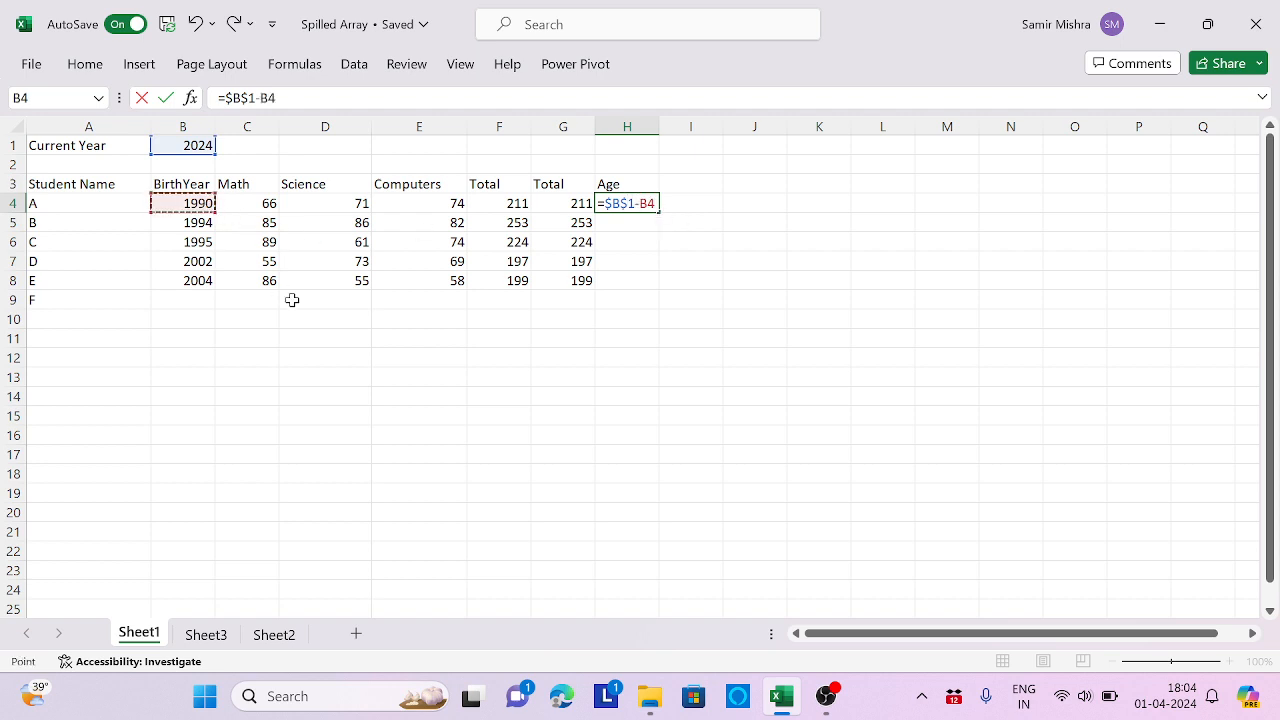
key("Return")
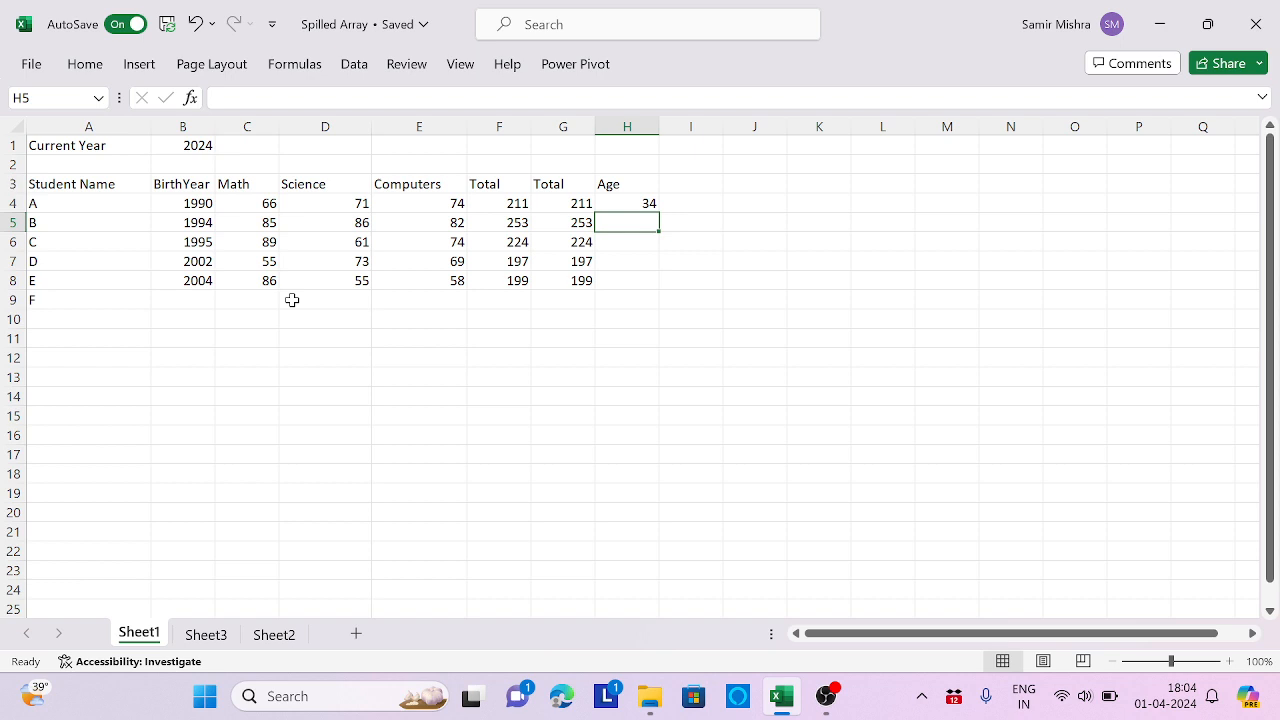
left_click(628, 204)
left_click_drag(657, 211, 657, 289)
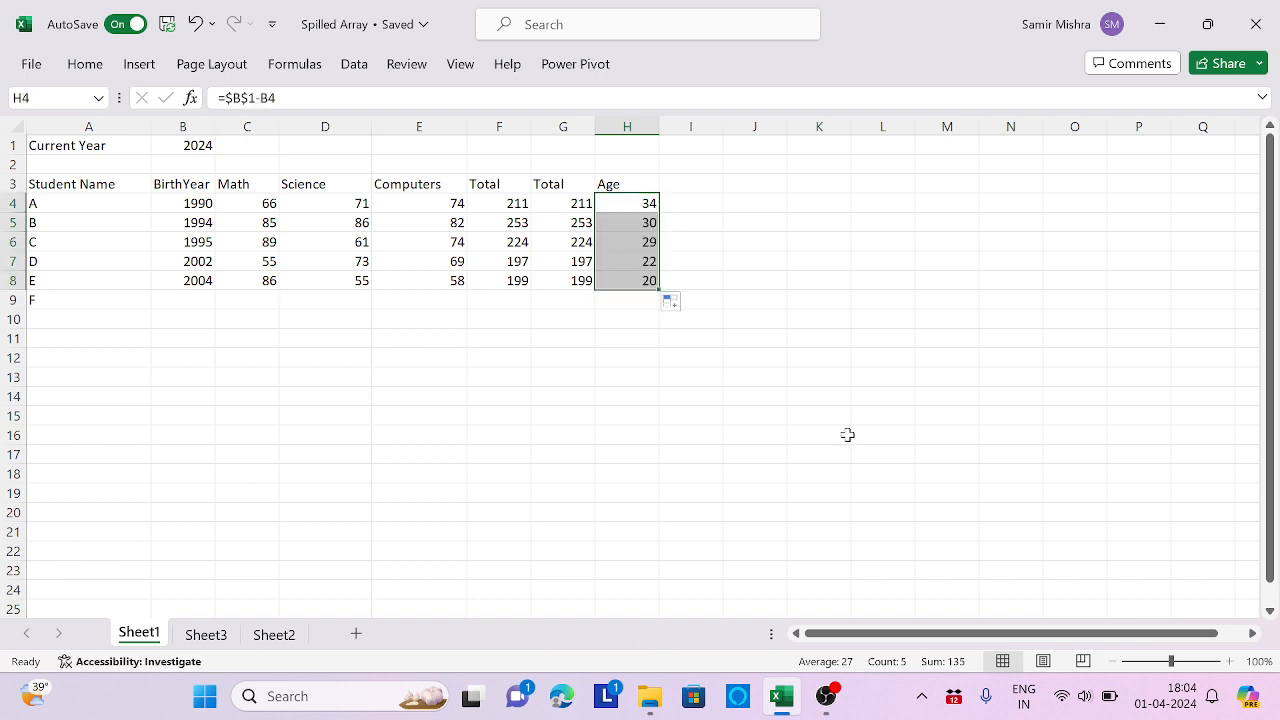
Examine the absolute reference to the current year in student A's age formula in H4, leaving the formula as is
left_click(629, 203)
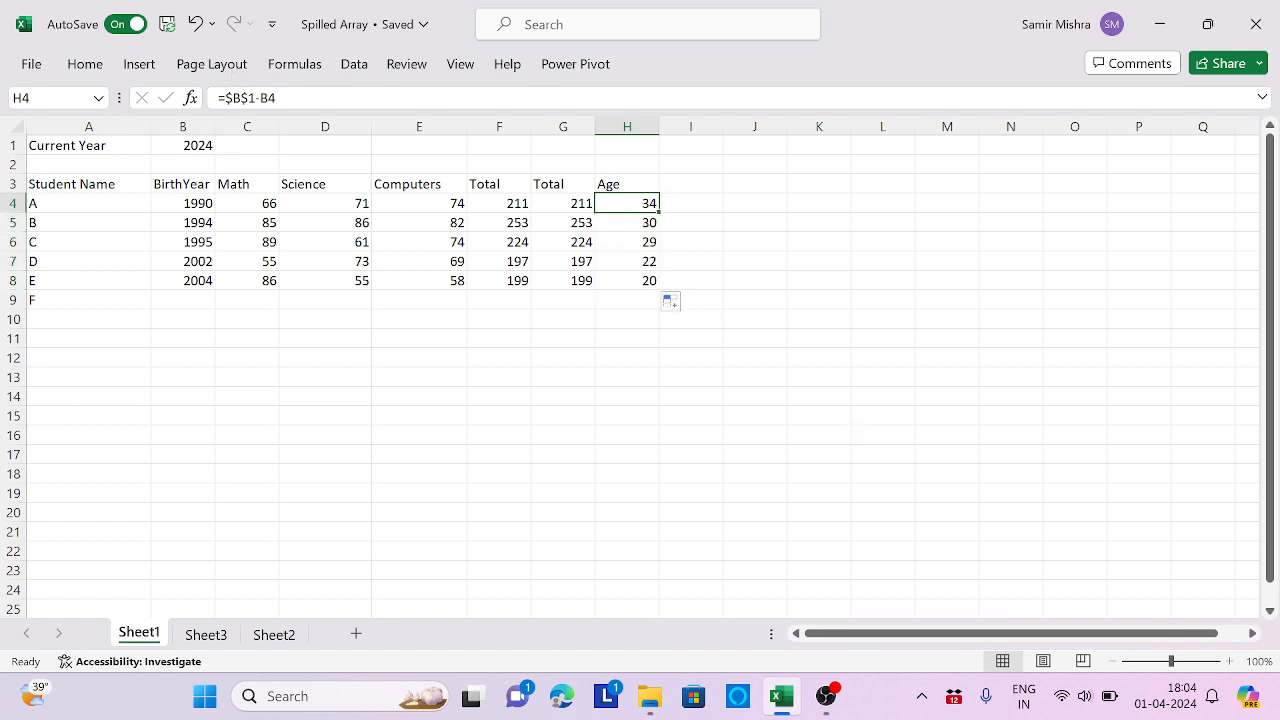
left_click_drag(225, 98, 256, 98)
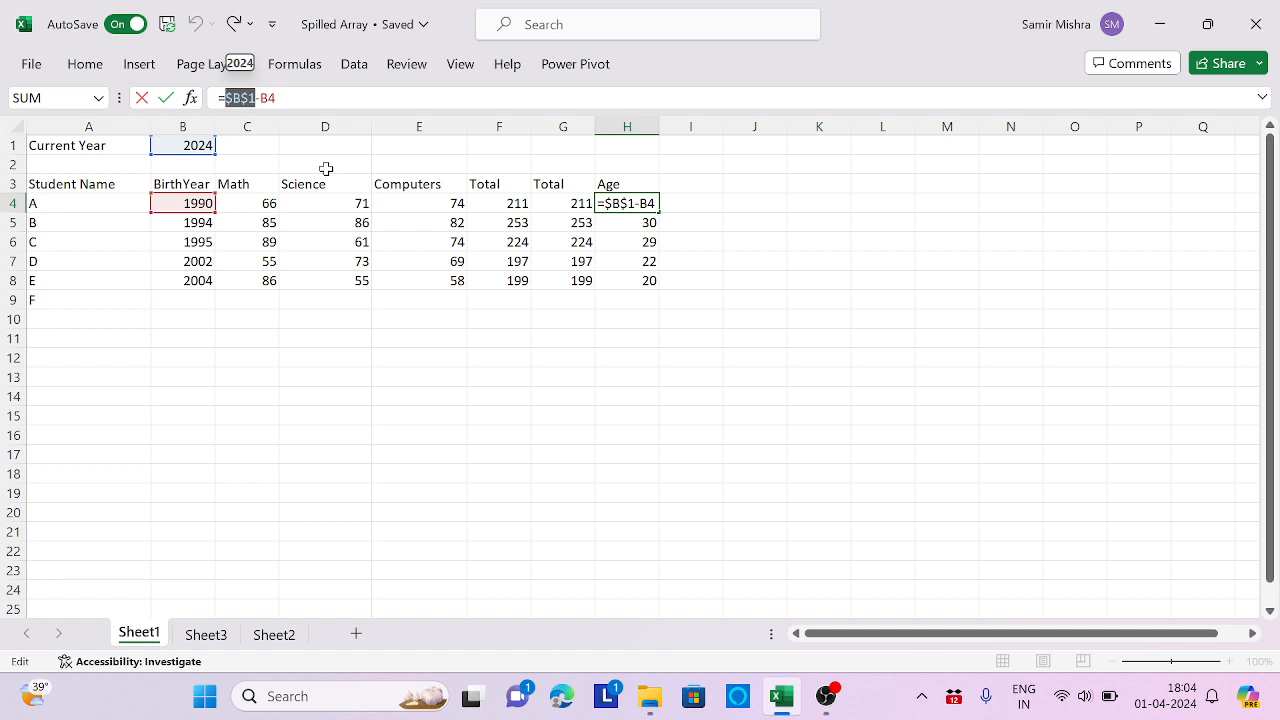
left_click(695, 186)
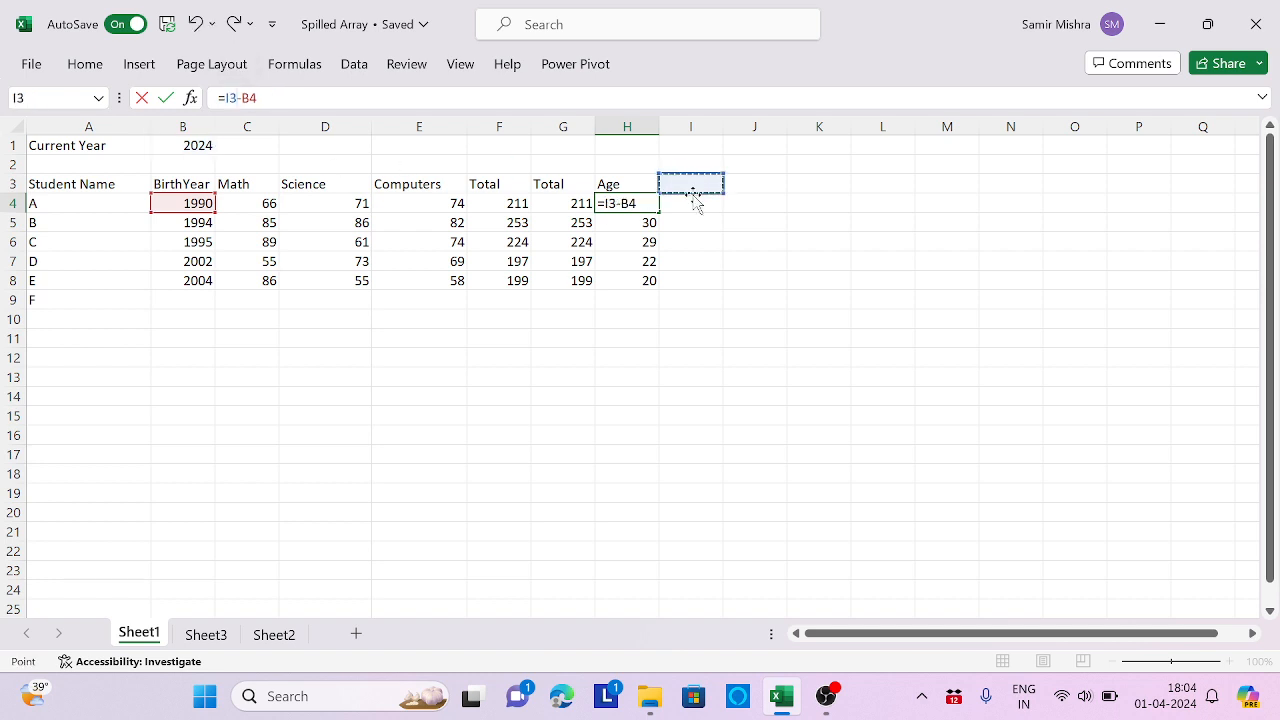
key("Escape")
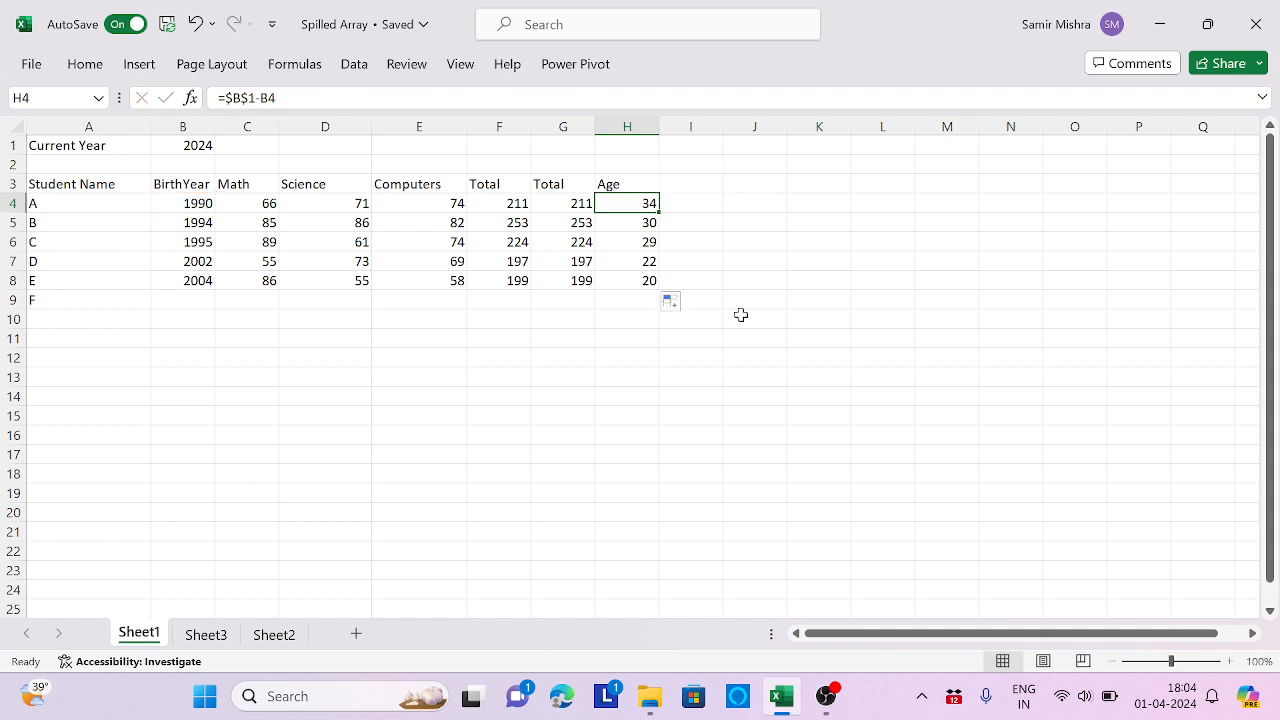
Add a second Age column header in I3
left_click(699, 189)
type("Age")
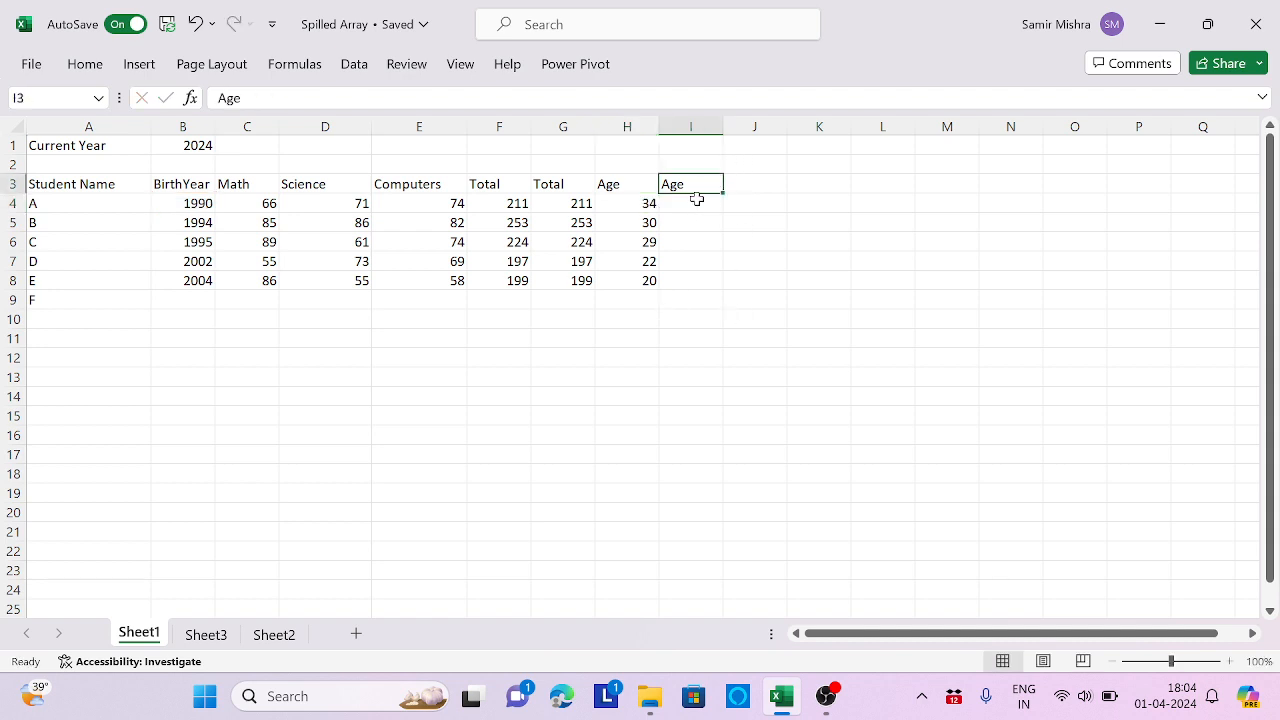
key("Return")
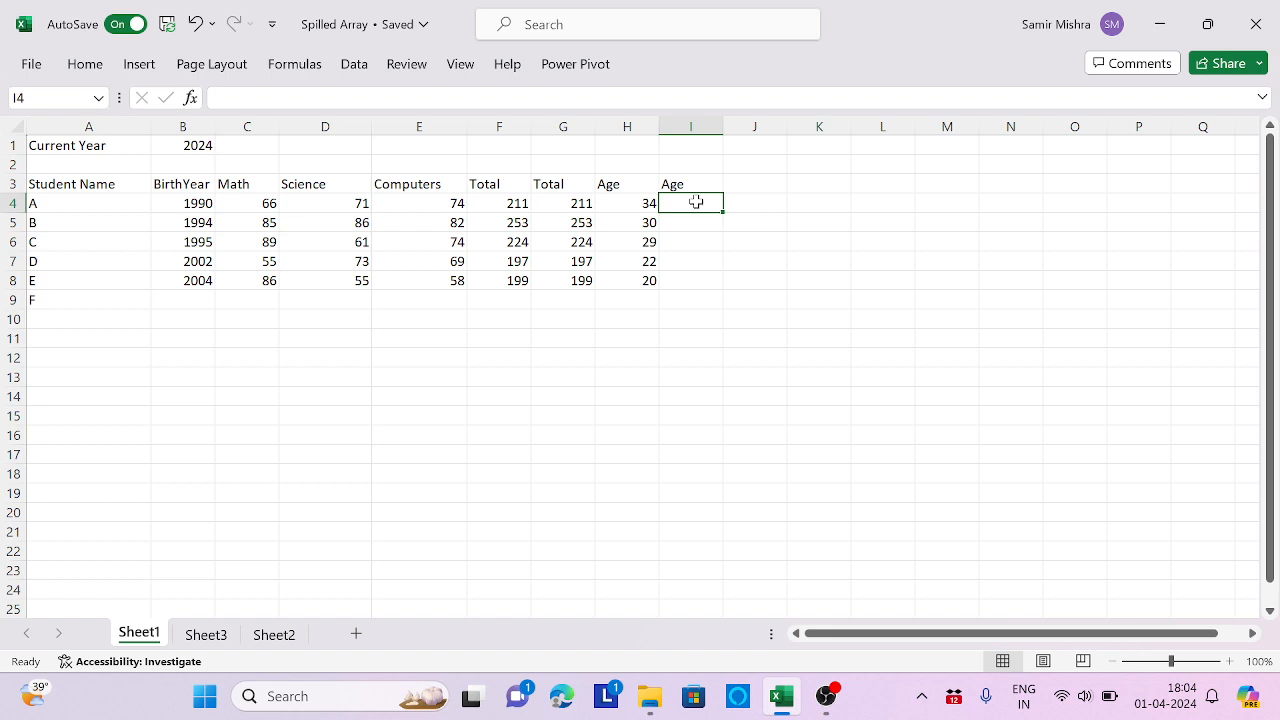
Calculate all students' ages with one spilled array formula in I4: =B1-B4:B8
type("=")
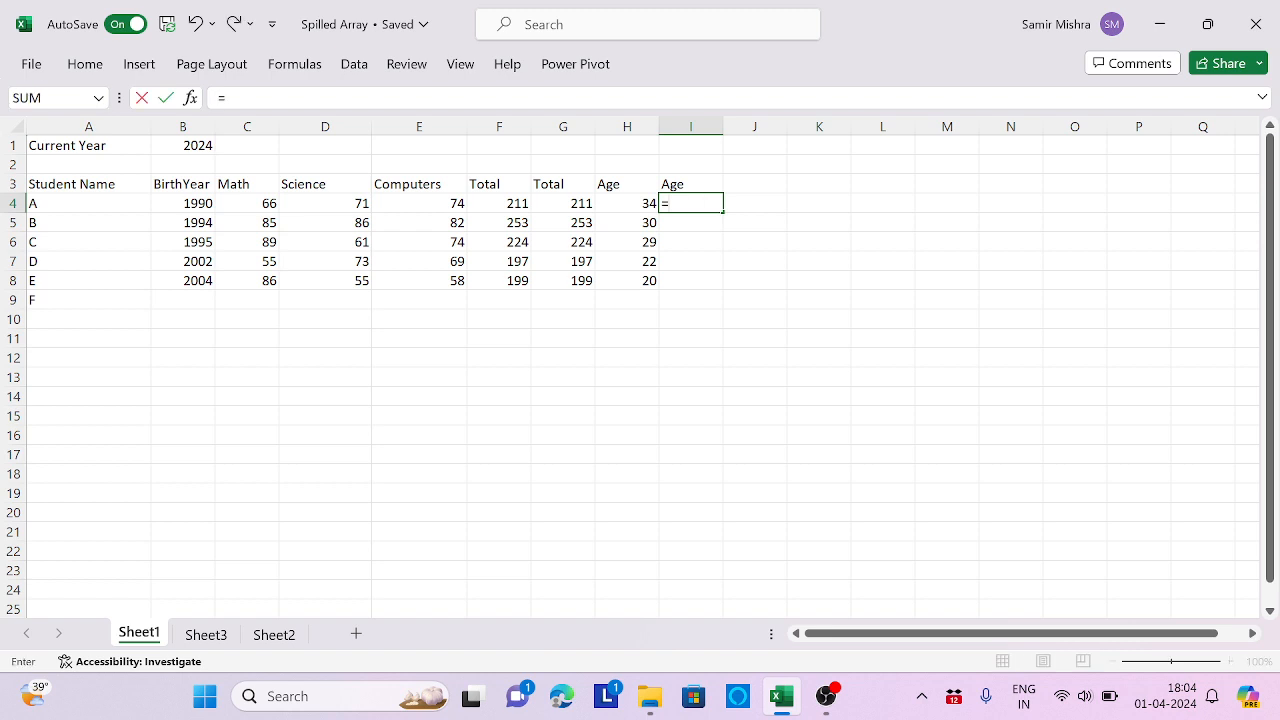
left_click(178, 146)
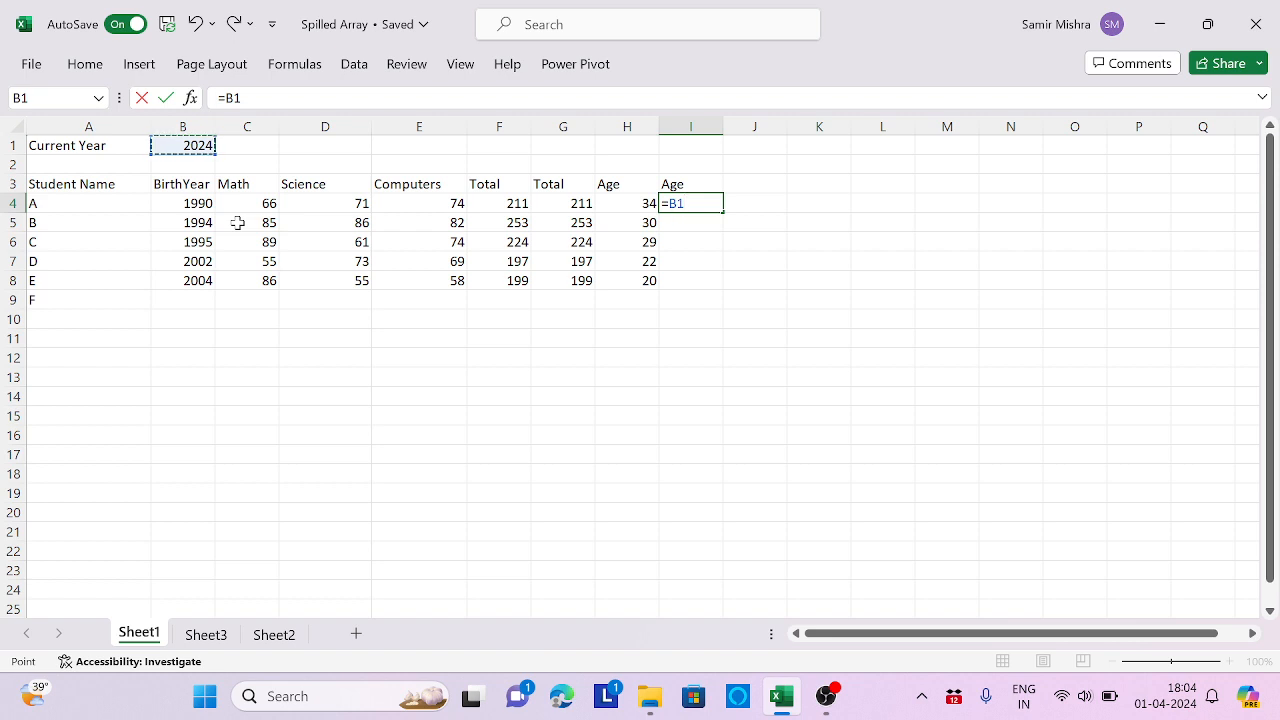
type("-")
left_click(178, 203)
left_click_drag(178, 203, 184, 279)
key("Return")
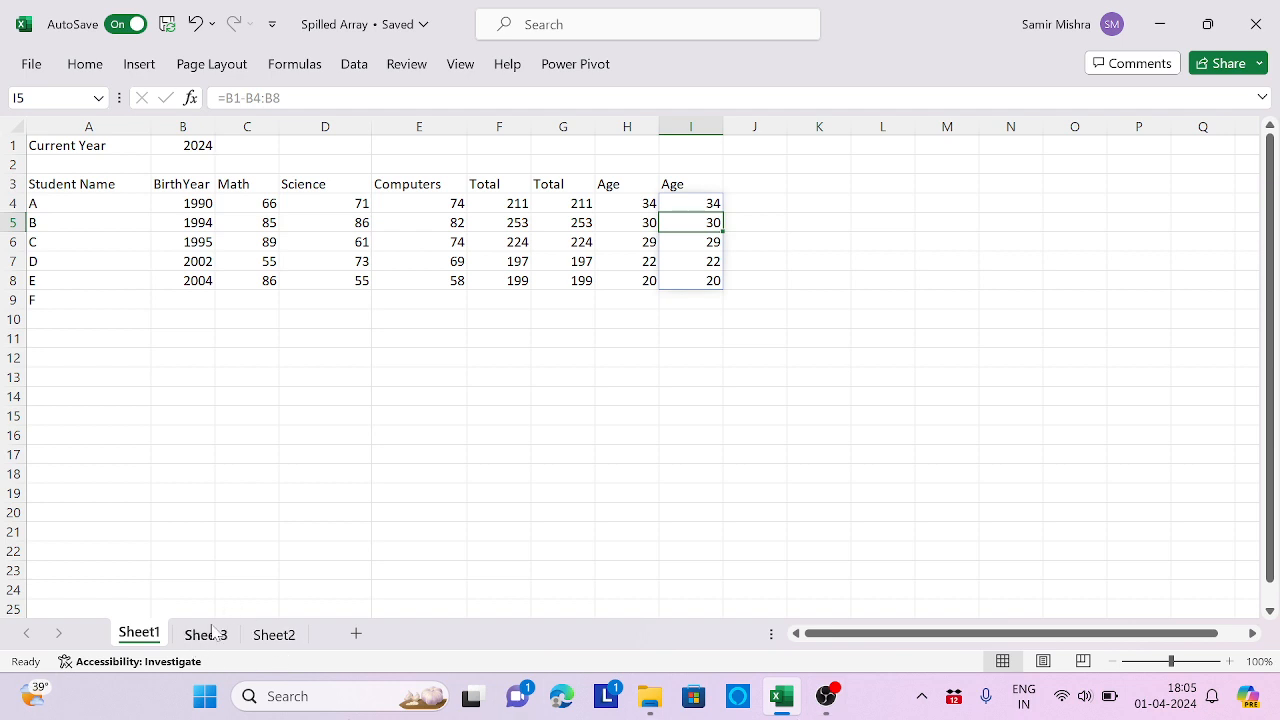
Open Sheet3 and examine the amounts in A2:A4 and the percentages in B1:D1
left_click(206, 636)
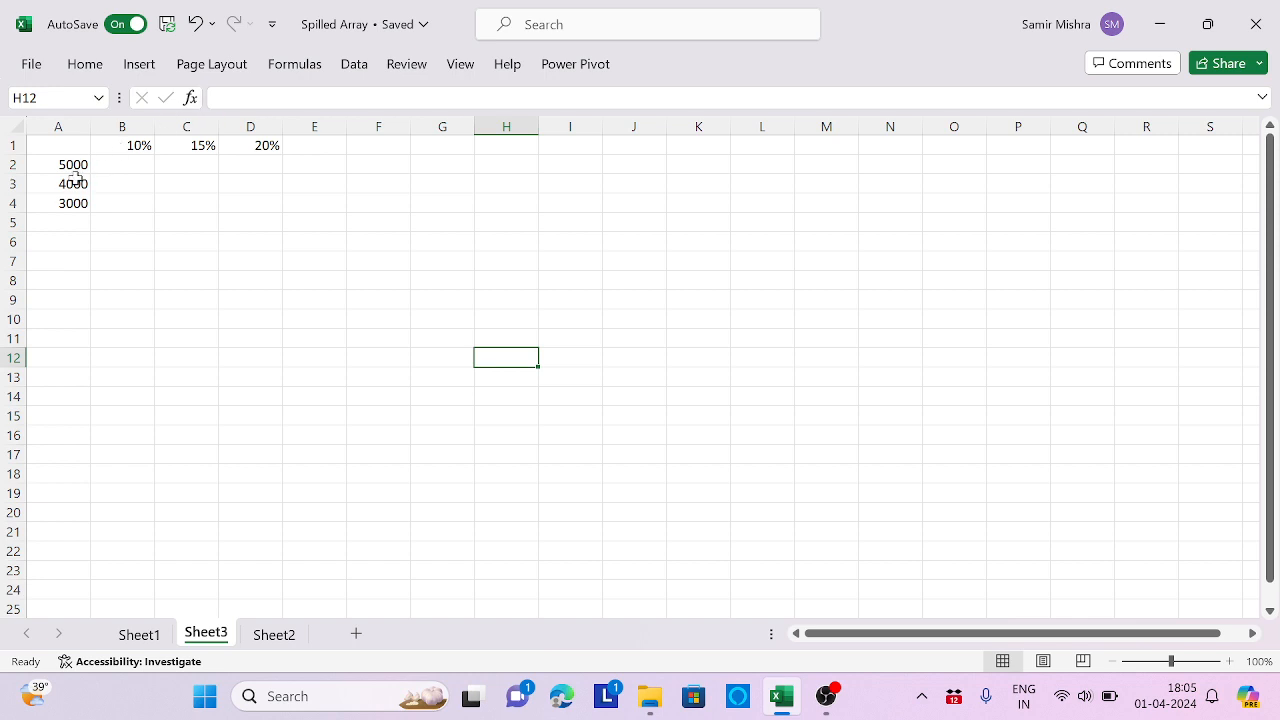
left_click_drag(66, 164, 70, 200)
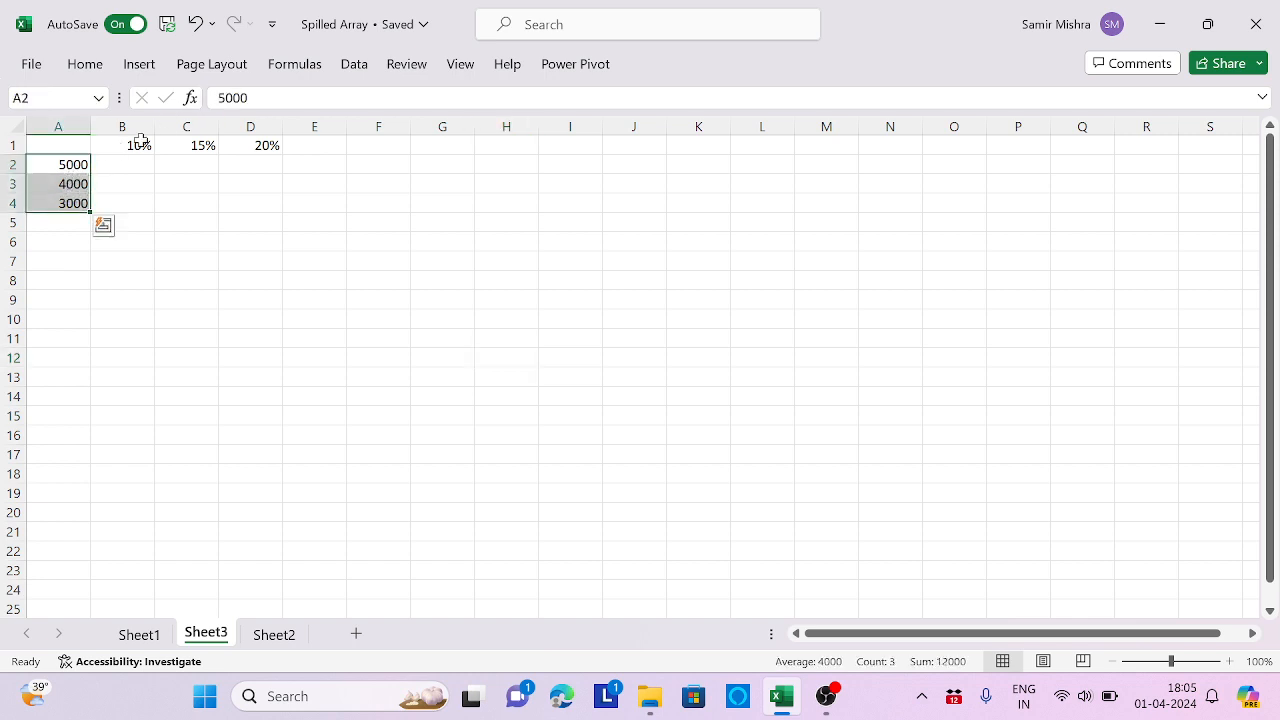
left_click_drag(140, 145, 269, 149)
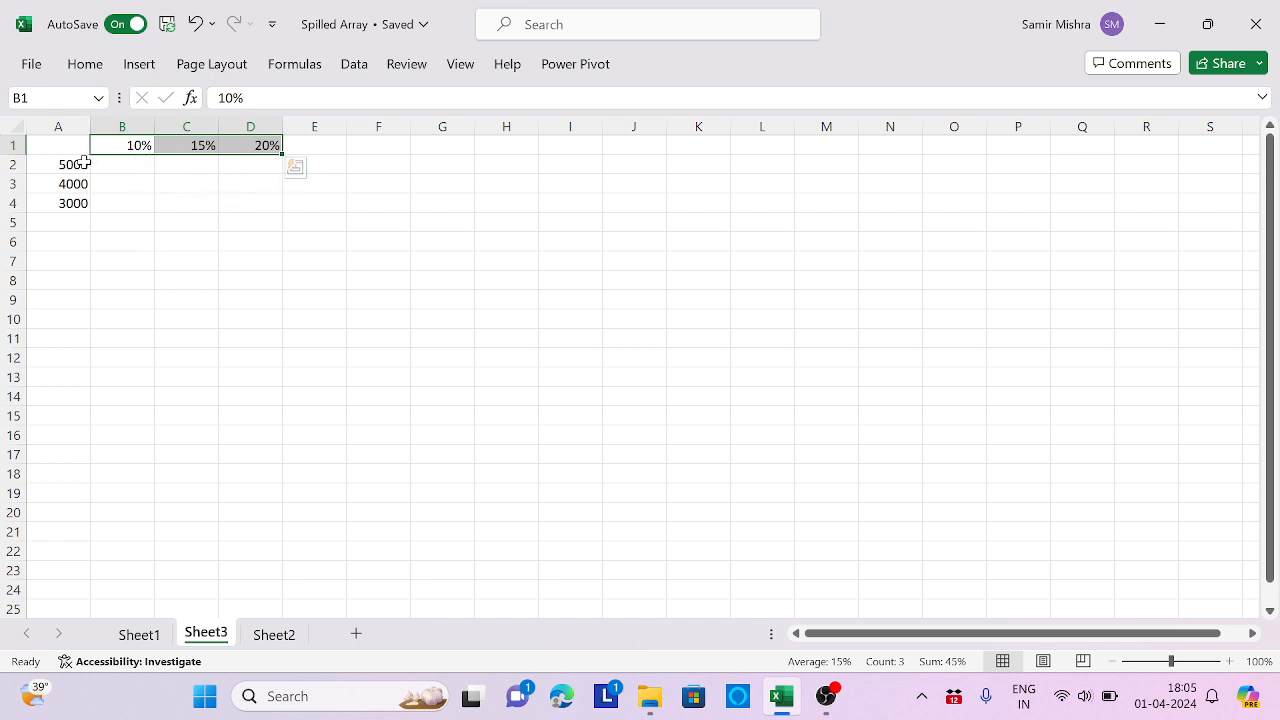
Multiply the first amount by the first percentage in B2 with mixed references, =$A2*B$1, and fill the formula through D4
left_click(131, 170)
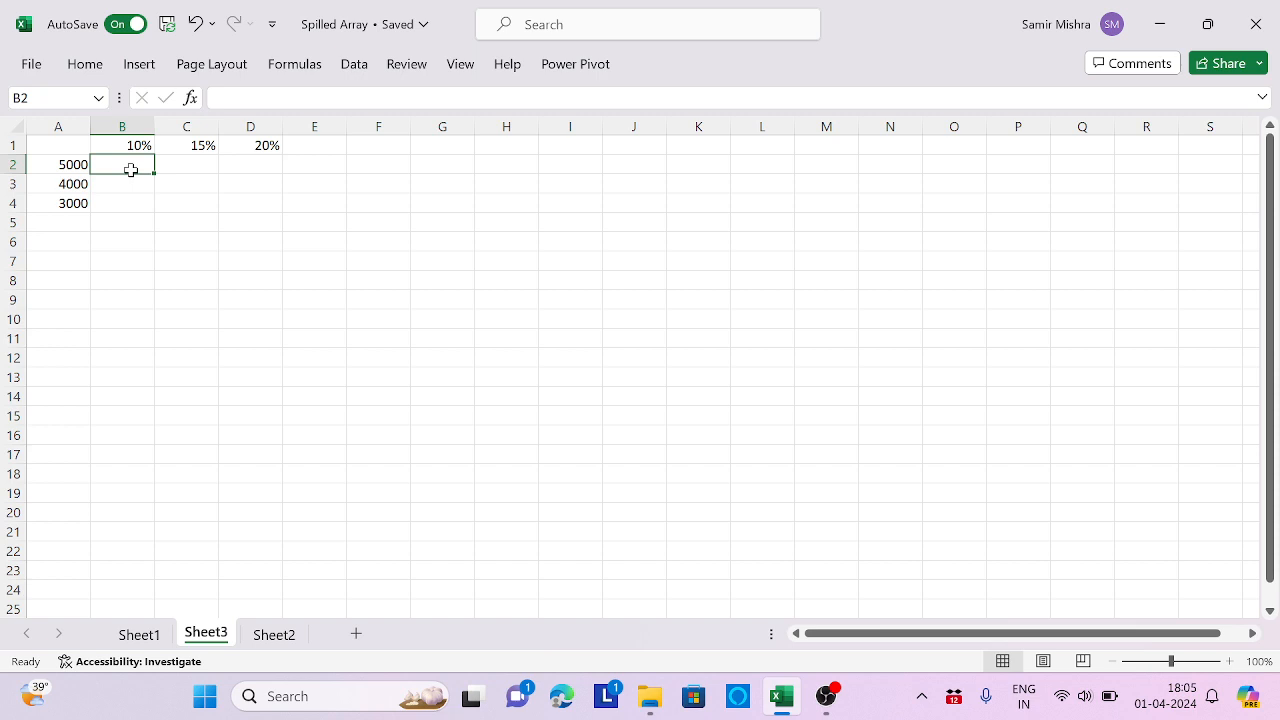
type("=")
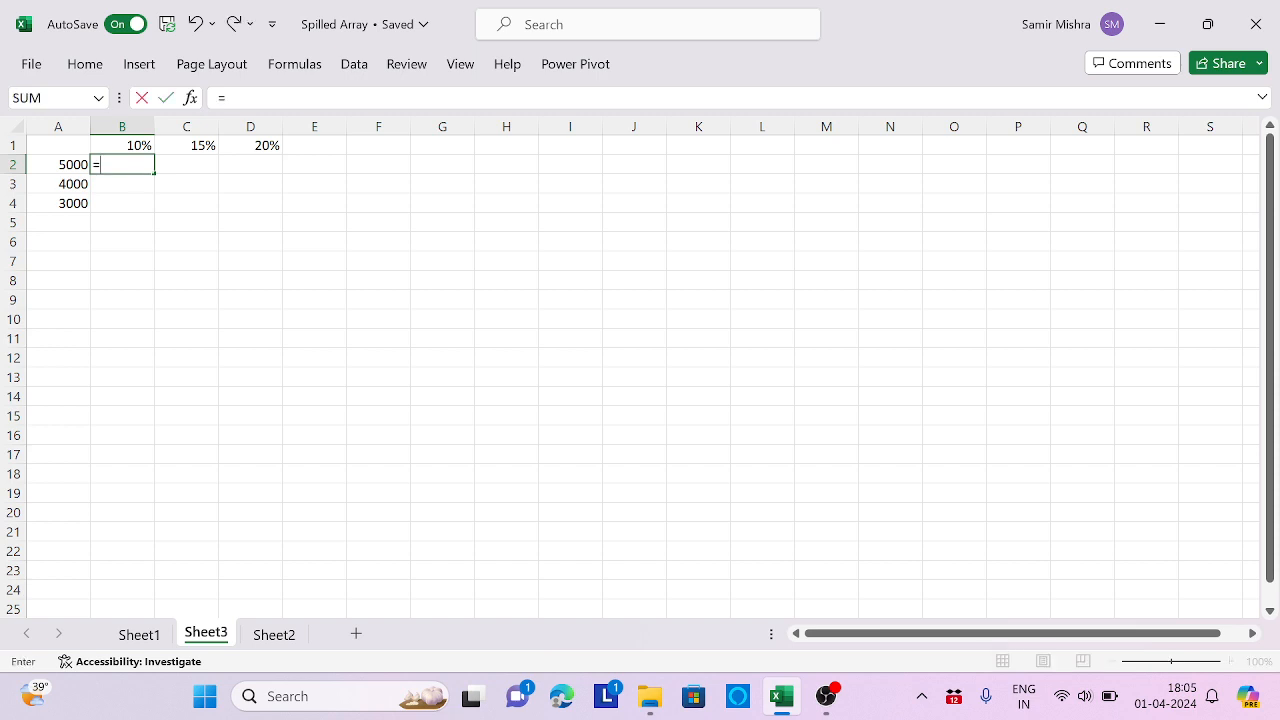
left_click(69, 164)
type("=")
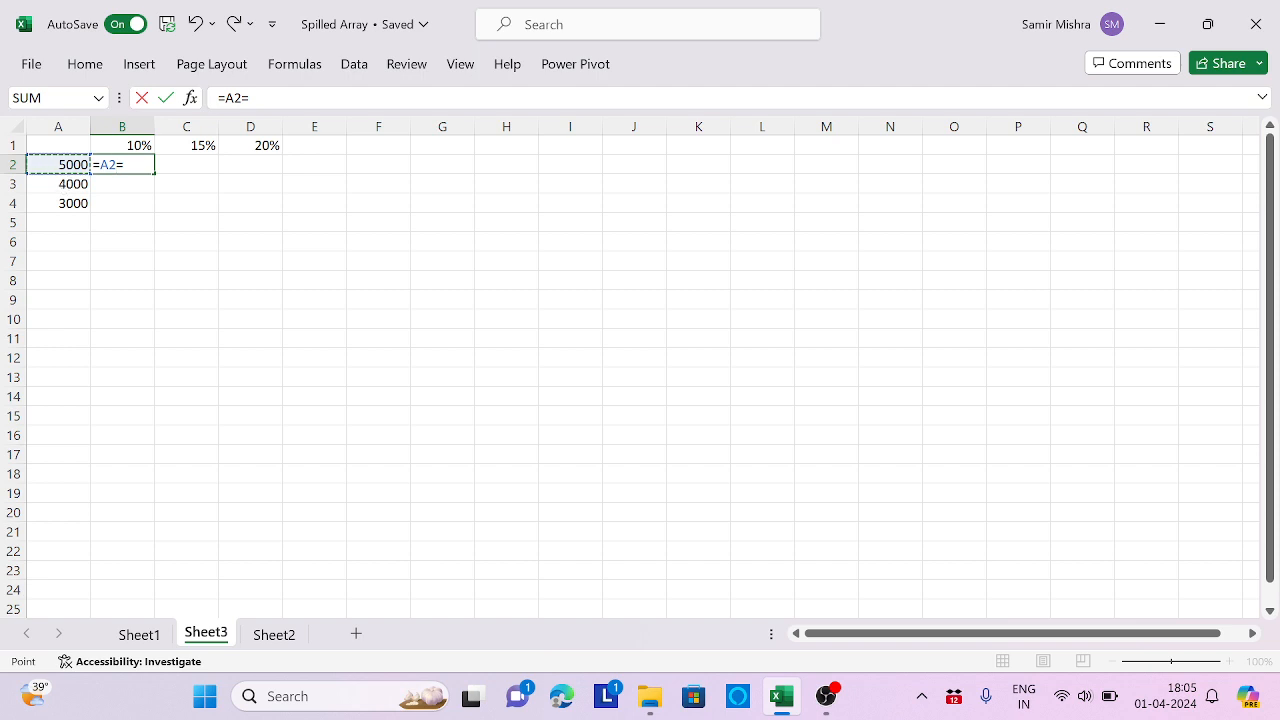
left_click(103, 164)
type("$A2*")
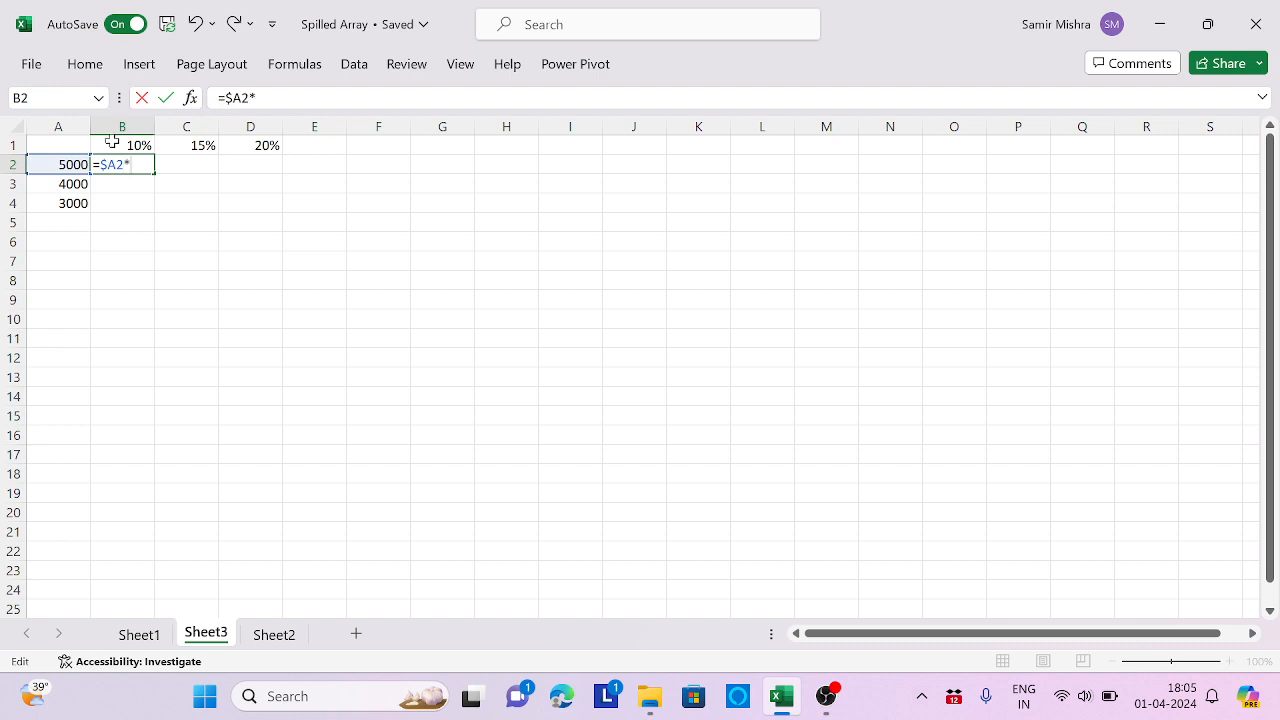
left_click(110, 140)
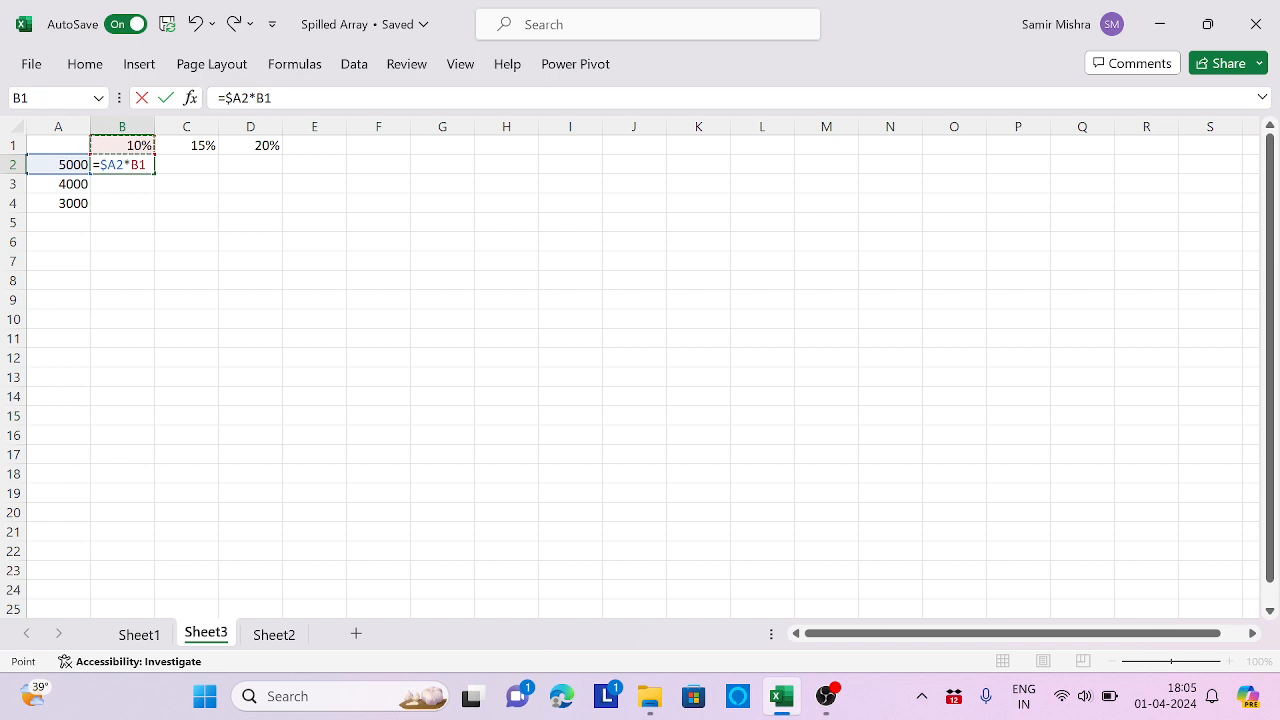
key("F2")
key("F4")
key("F4")
key("Return")
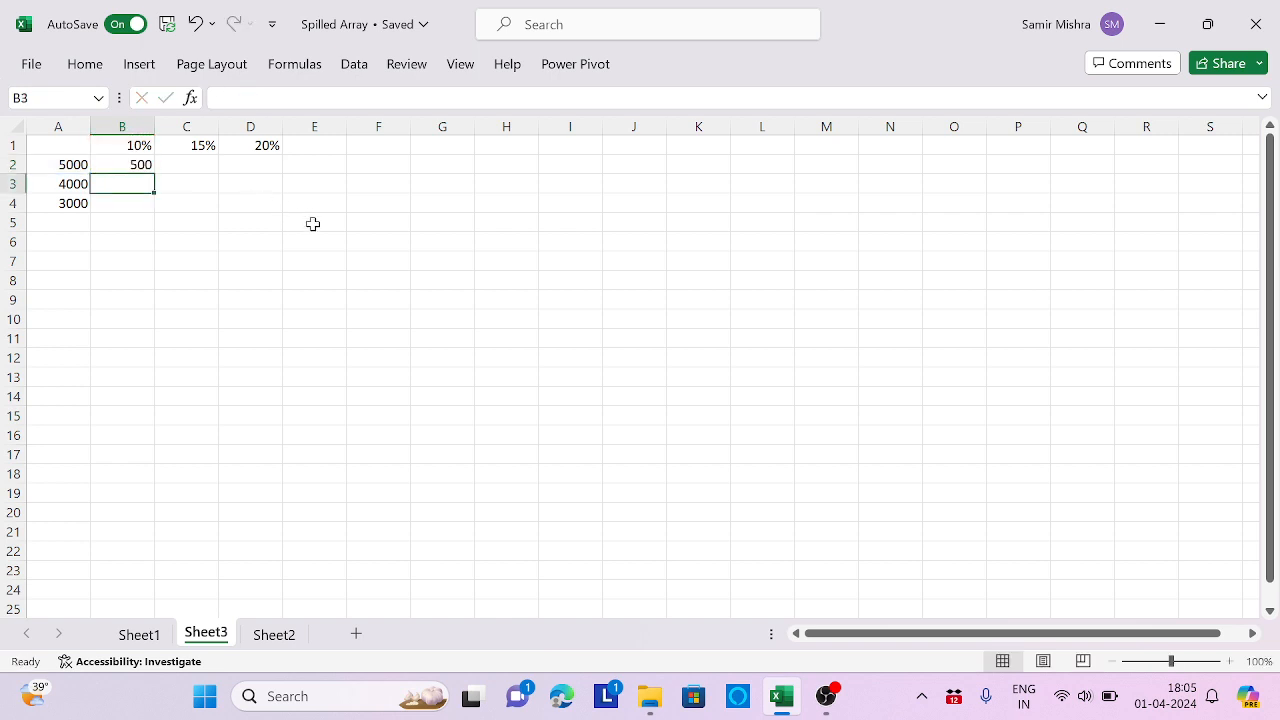
left_click(127, 165)
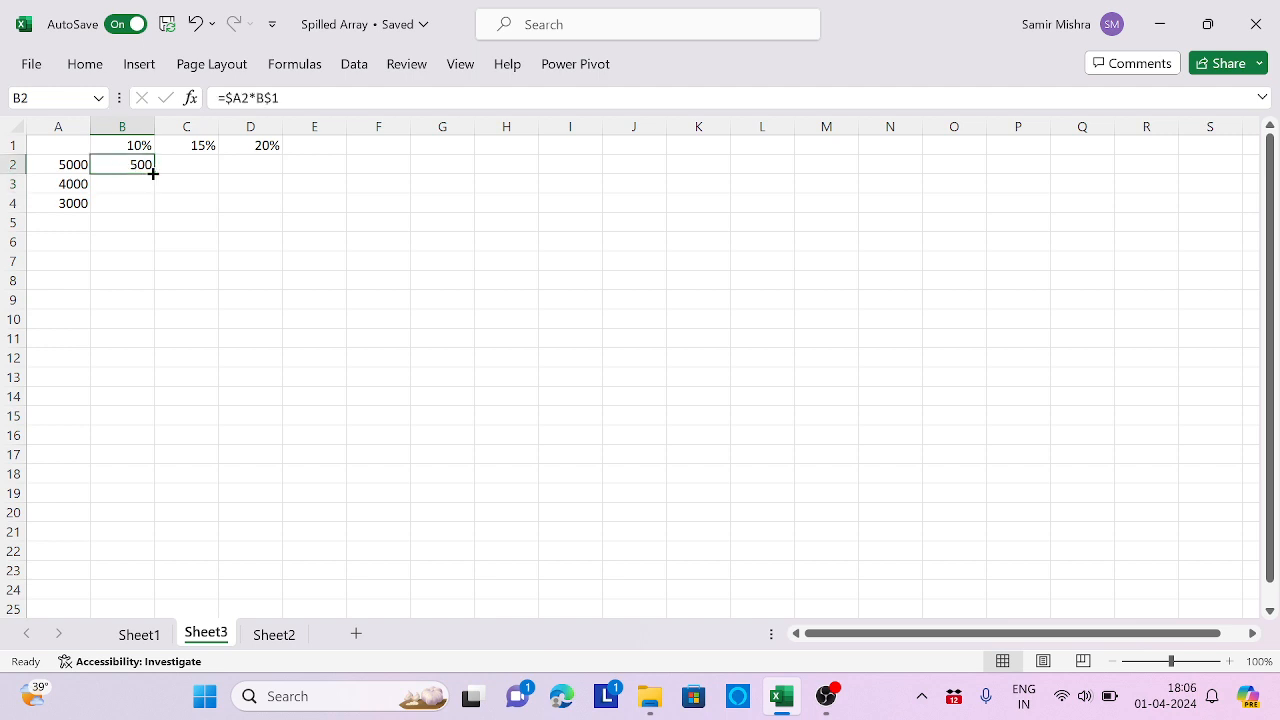
left_click_drag(153, 172, 281, 212)
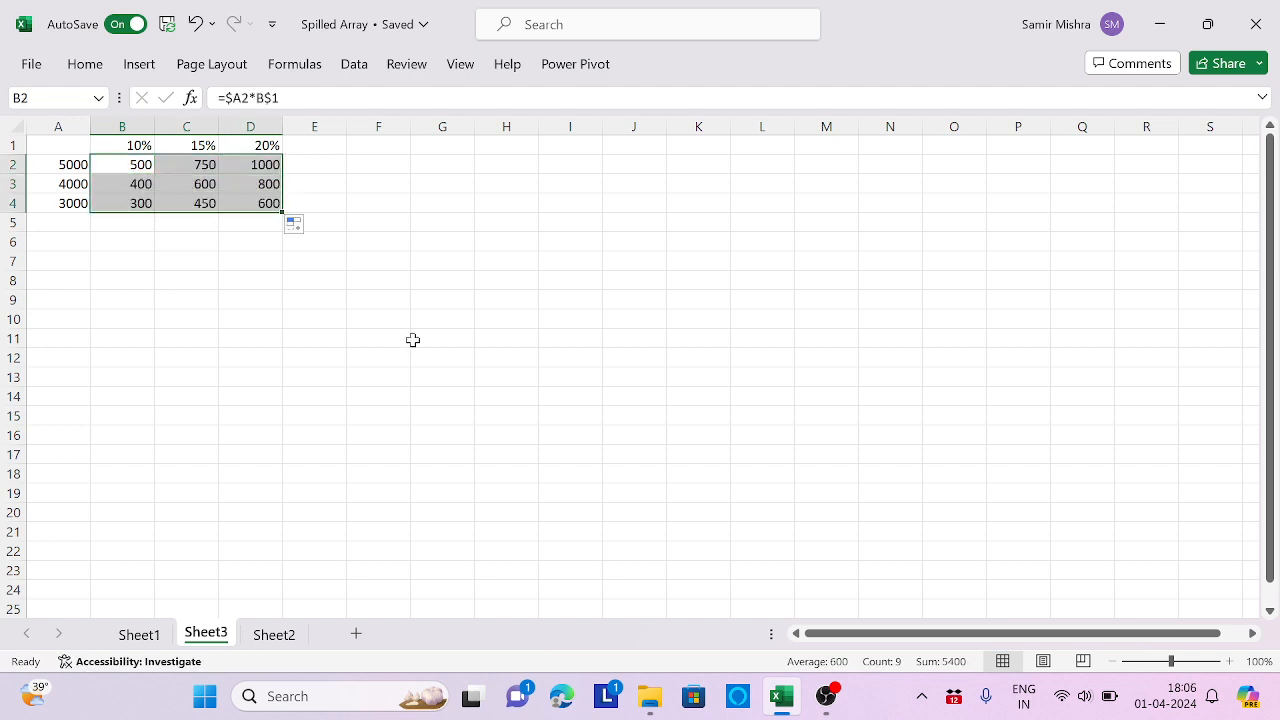
Review the mixed references in the B2 formula
left_click(133, 162)
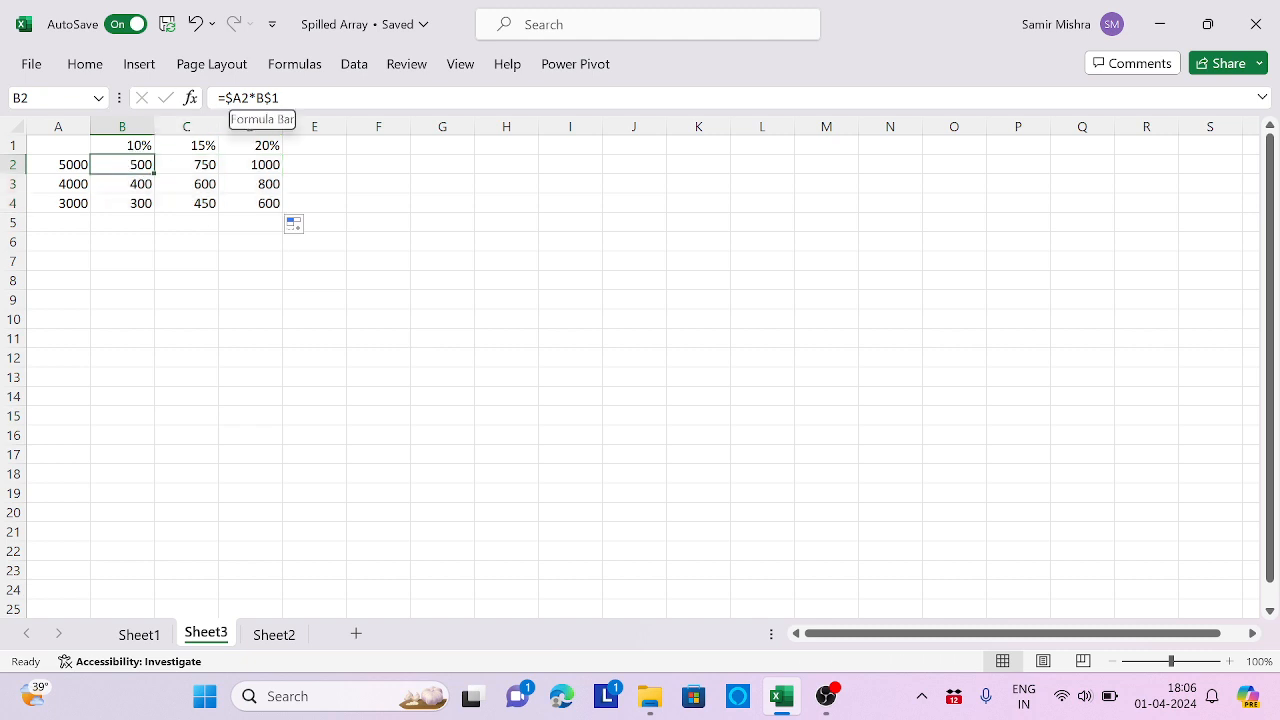
left_click(235, 98)
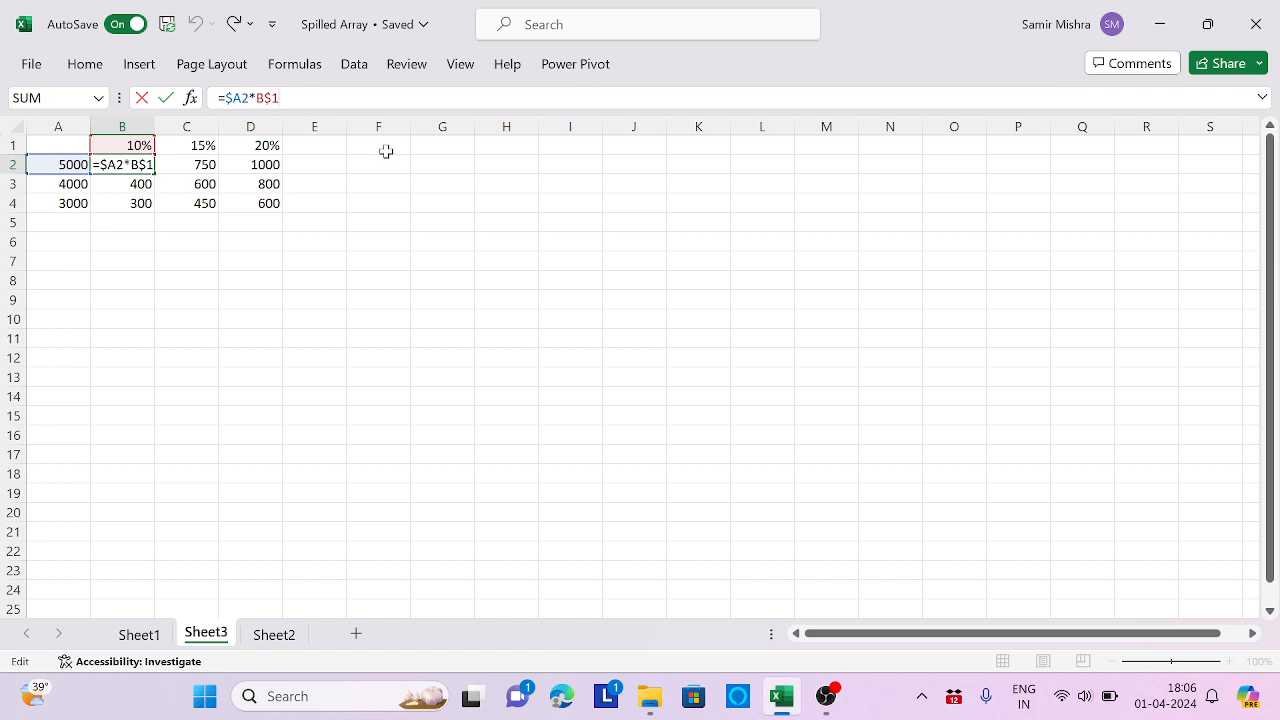
left_click(434, 167)
Replace the filled formulas in B2:D4 with one spilled array formula in B2: =A2:A4*B1:D1
left_click_drag(131, 166, 249, 201)
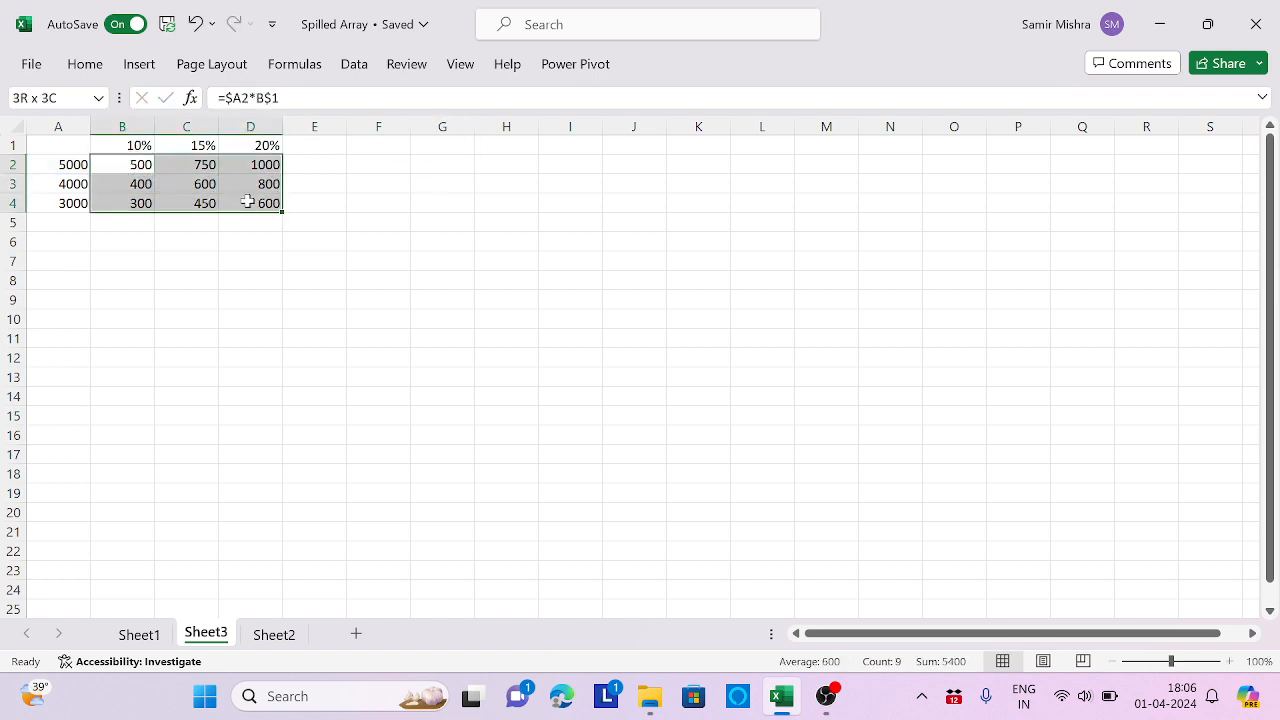
key("Delete")
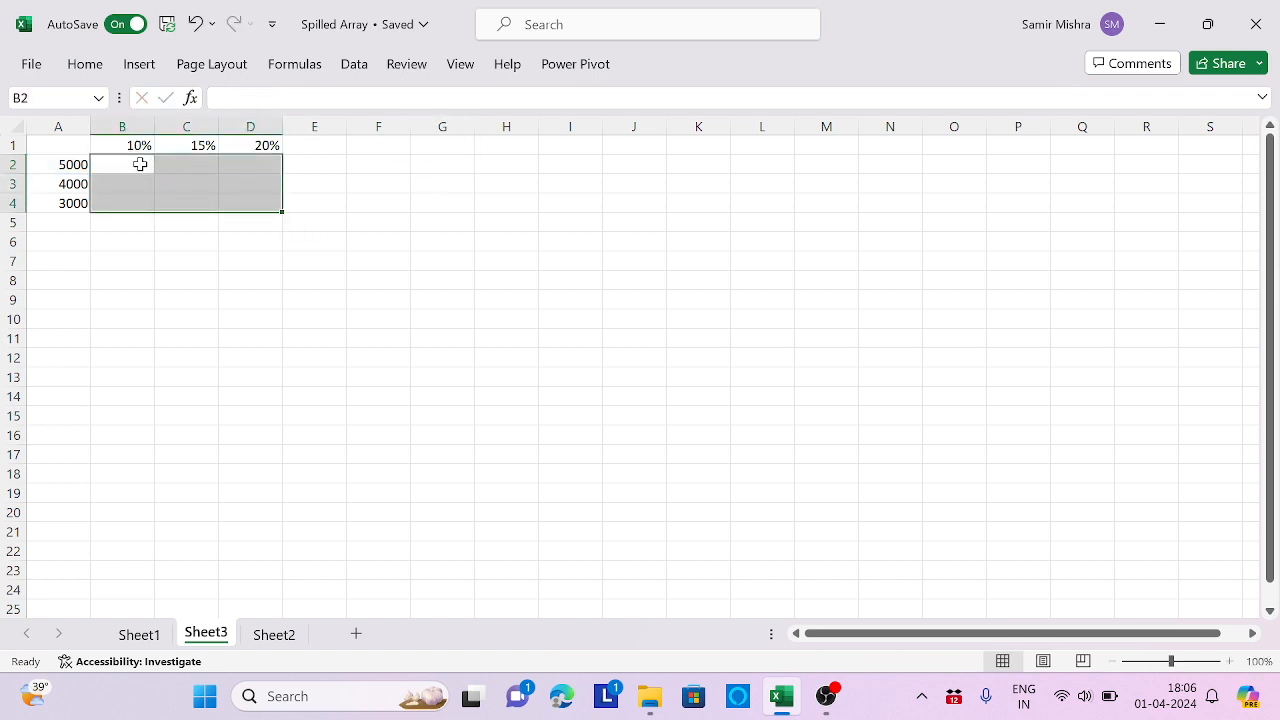
left_click(137, 164)
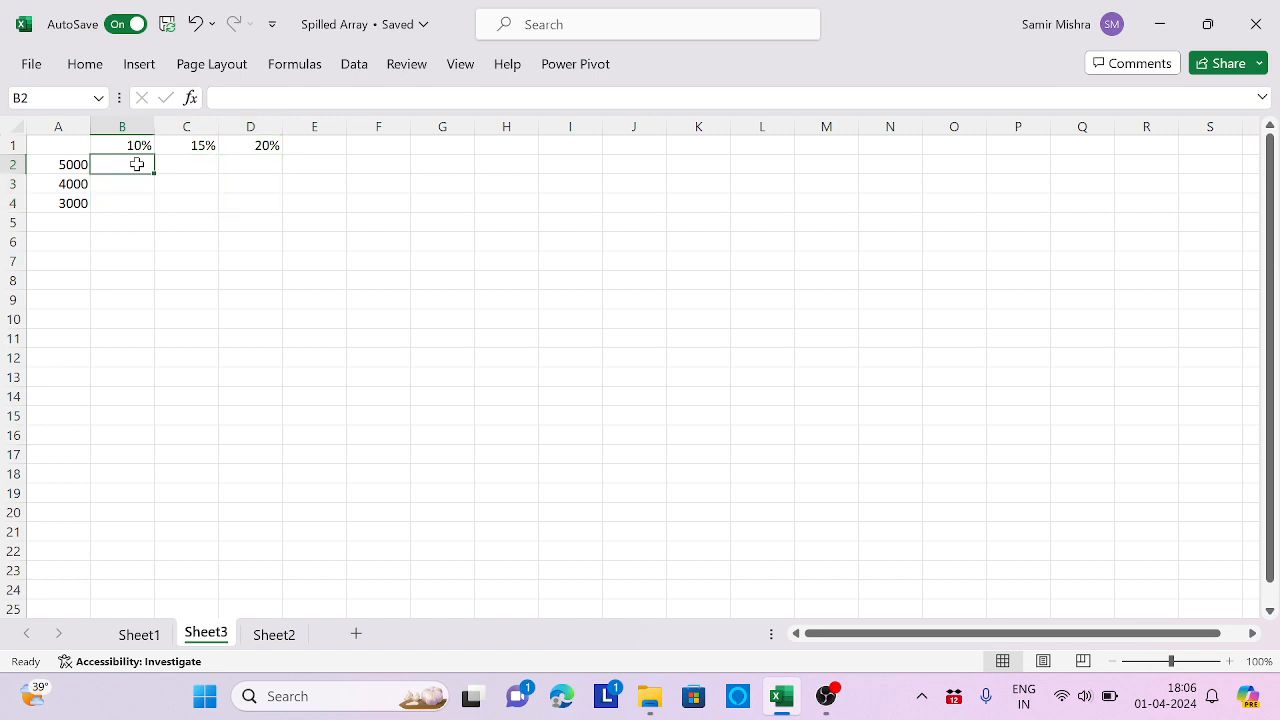
type("=")
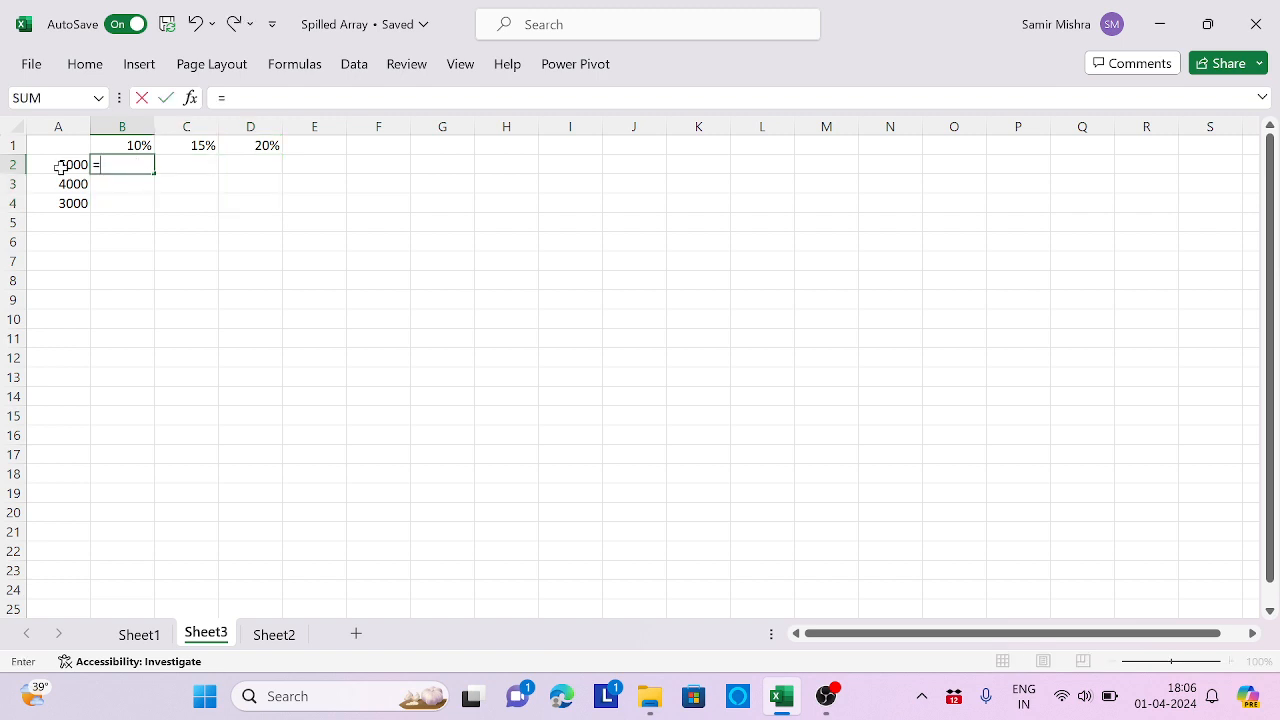
left_click_drag(60, 166, 62, 201)
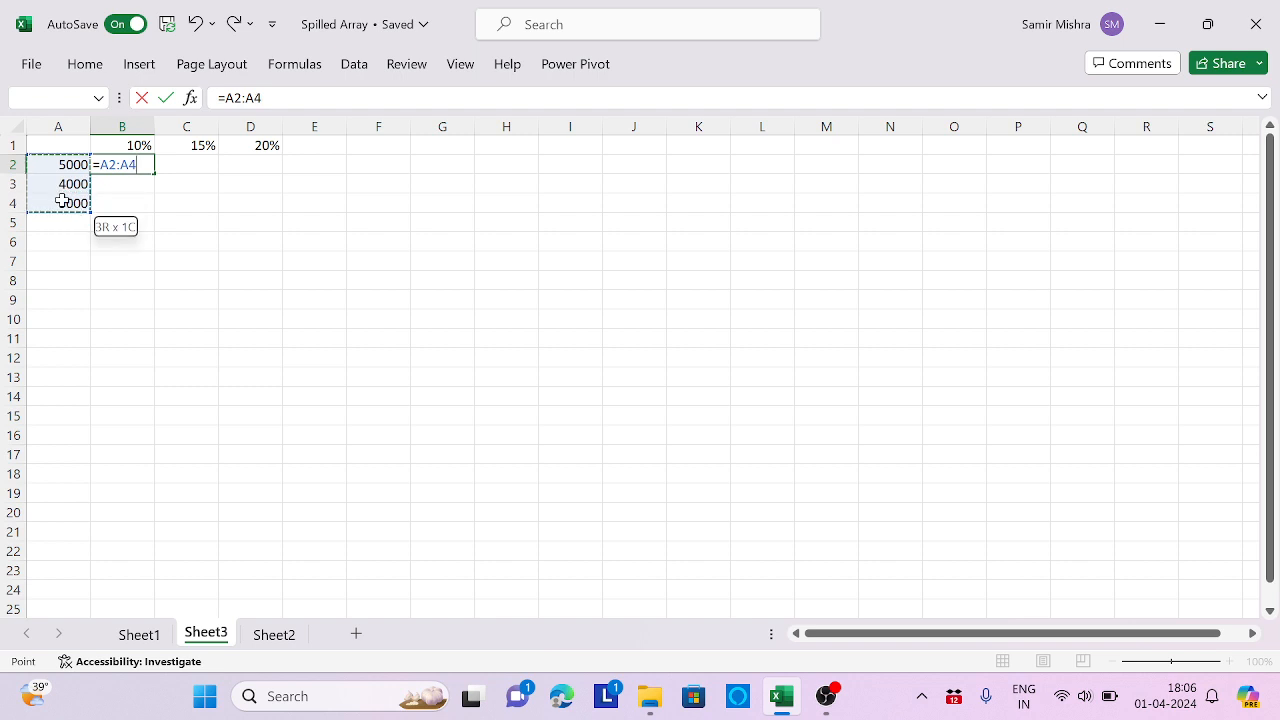
type("*")
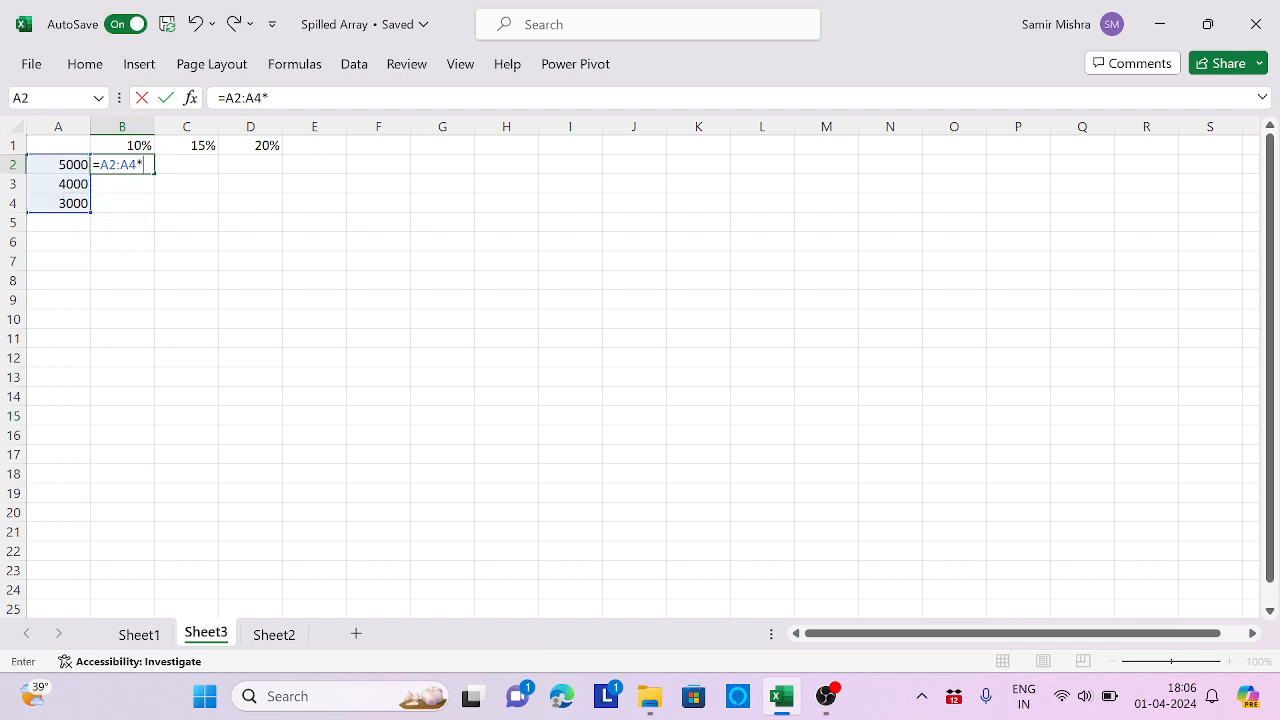
left_click(142, 146)
left_click_drag(161, 148, 247, 147)
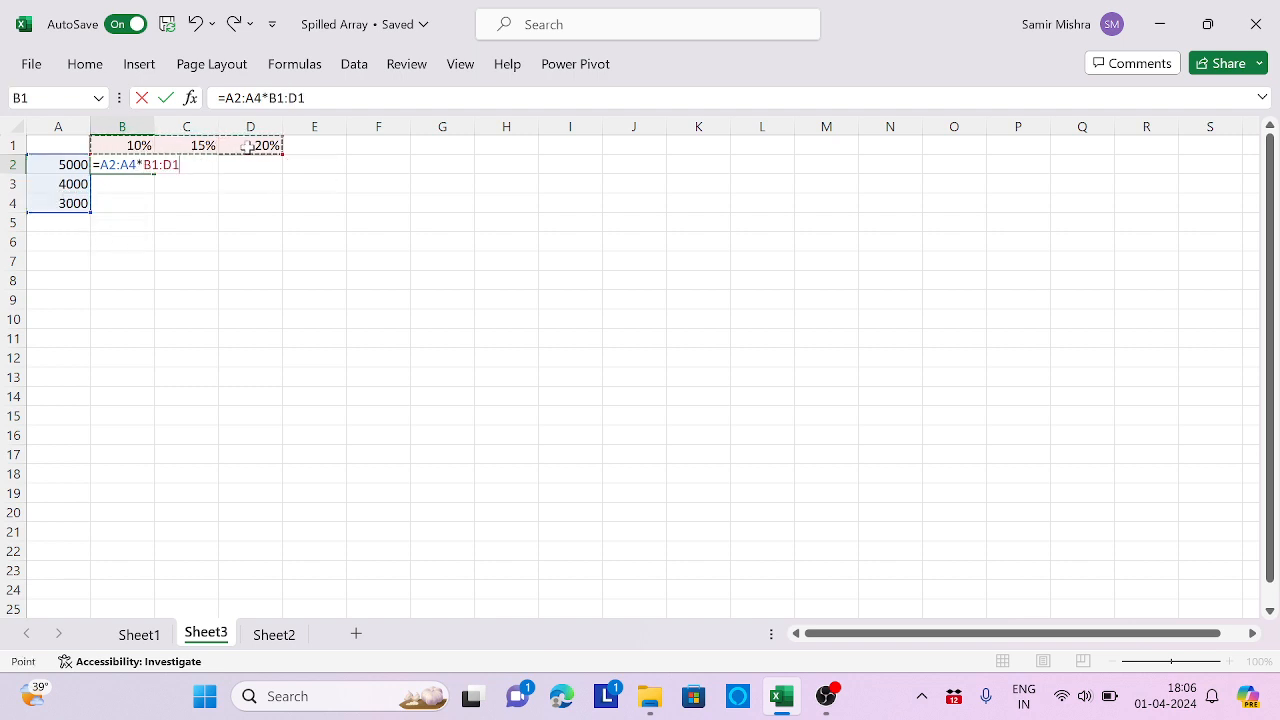
key("Return")
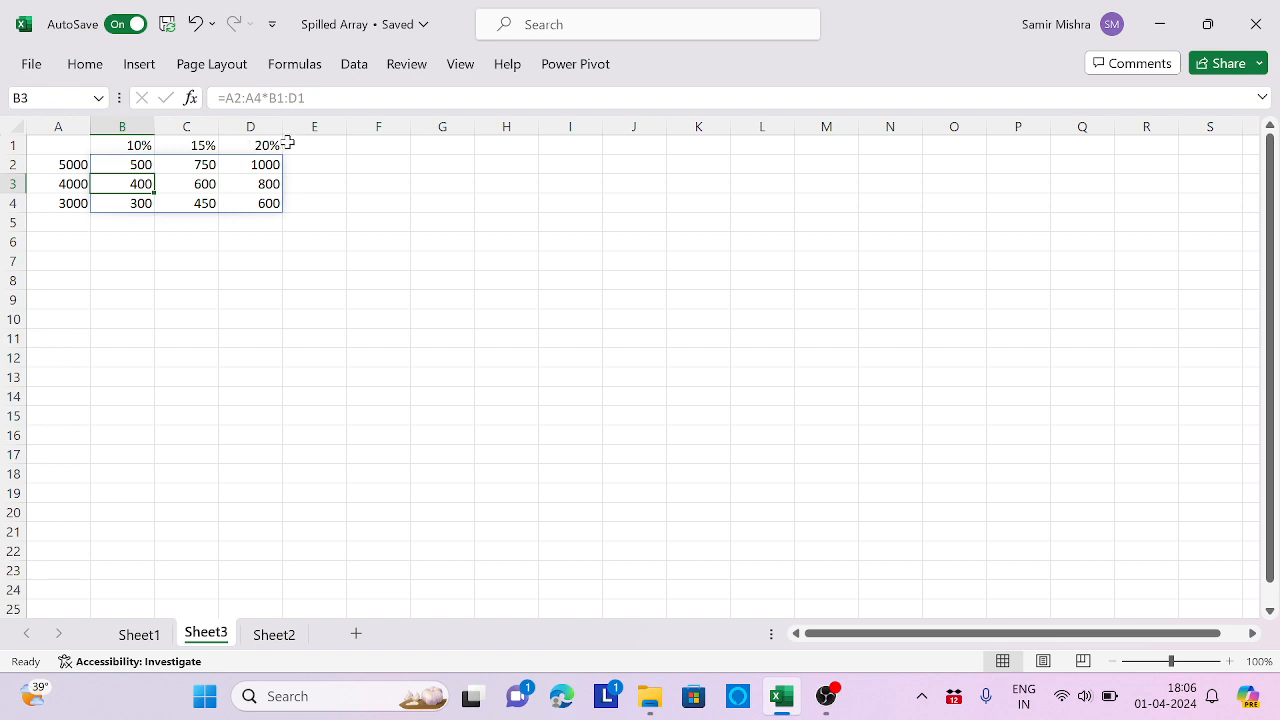
Open Sheet2 and examine the product names in A3:A5, the dates in B2:E2 and the product values under the dates
left_click(286, 645)
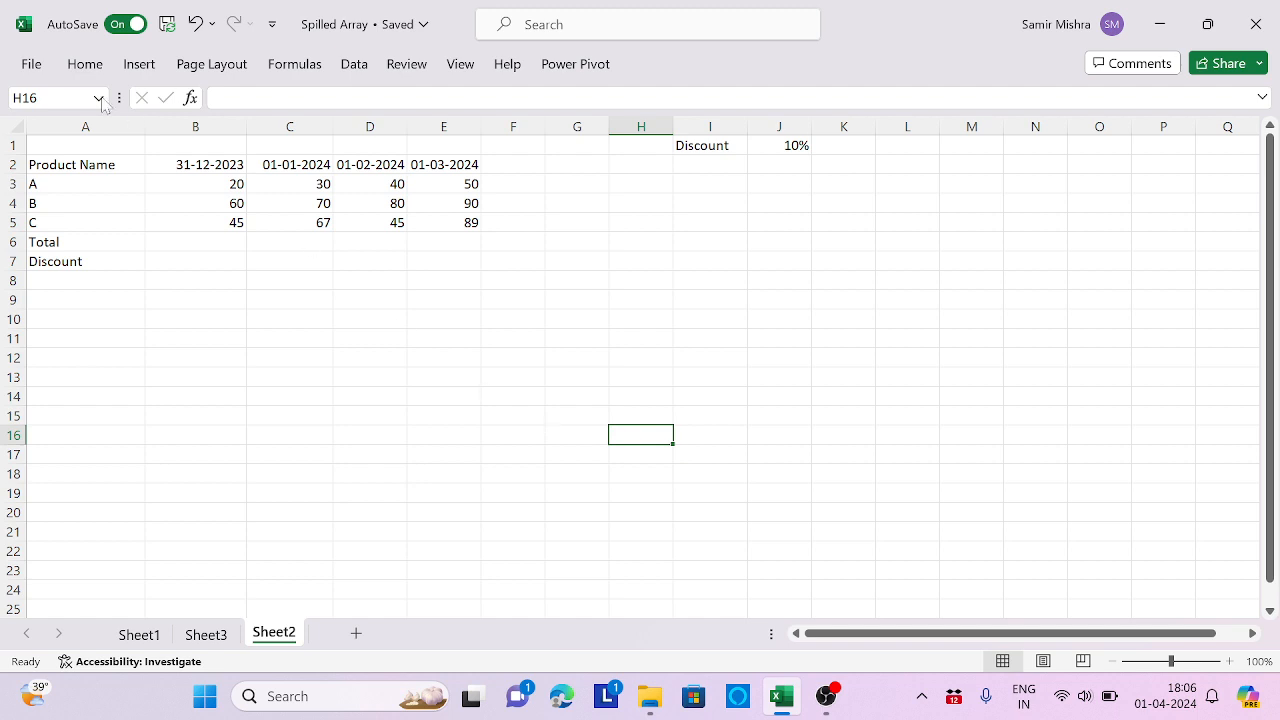
left_click_drag(69, 184, 72, 222)
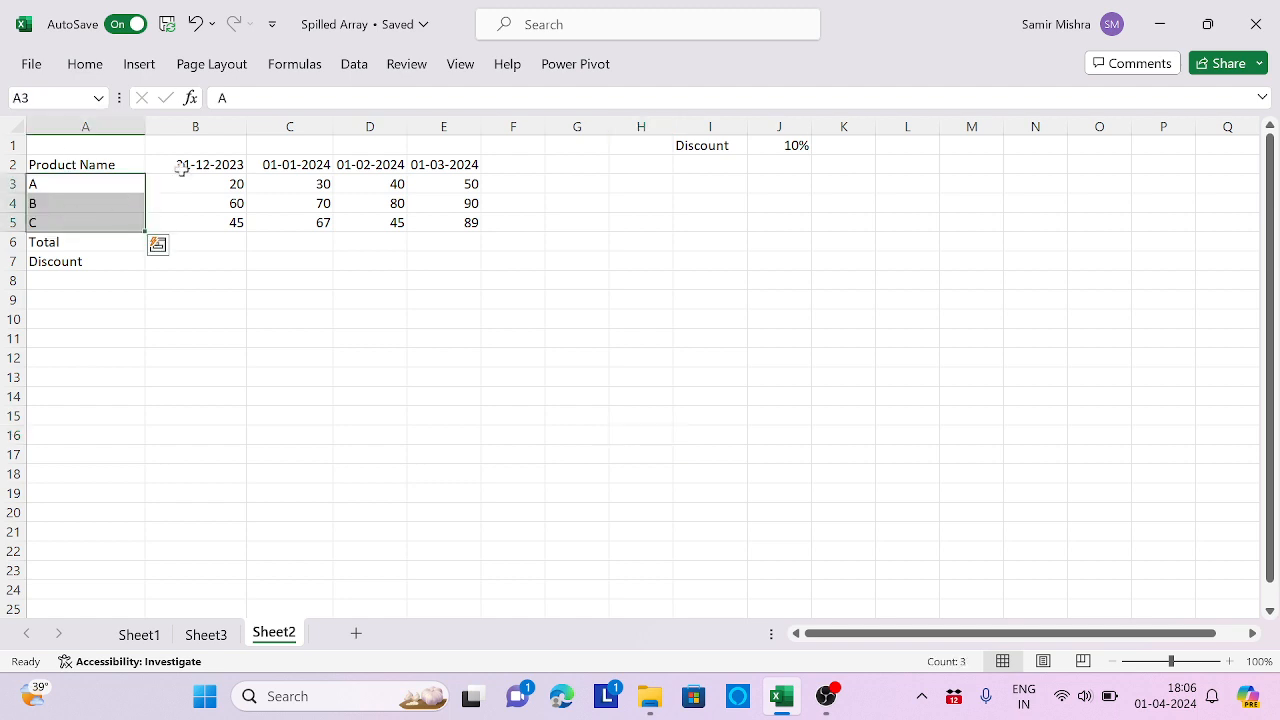
left_click_drag(205, 164, 443, 164)
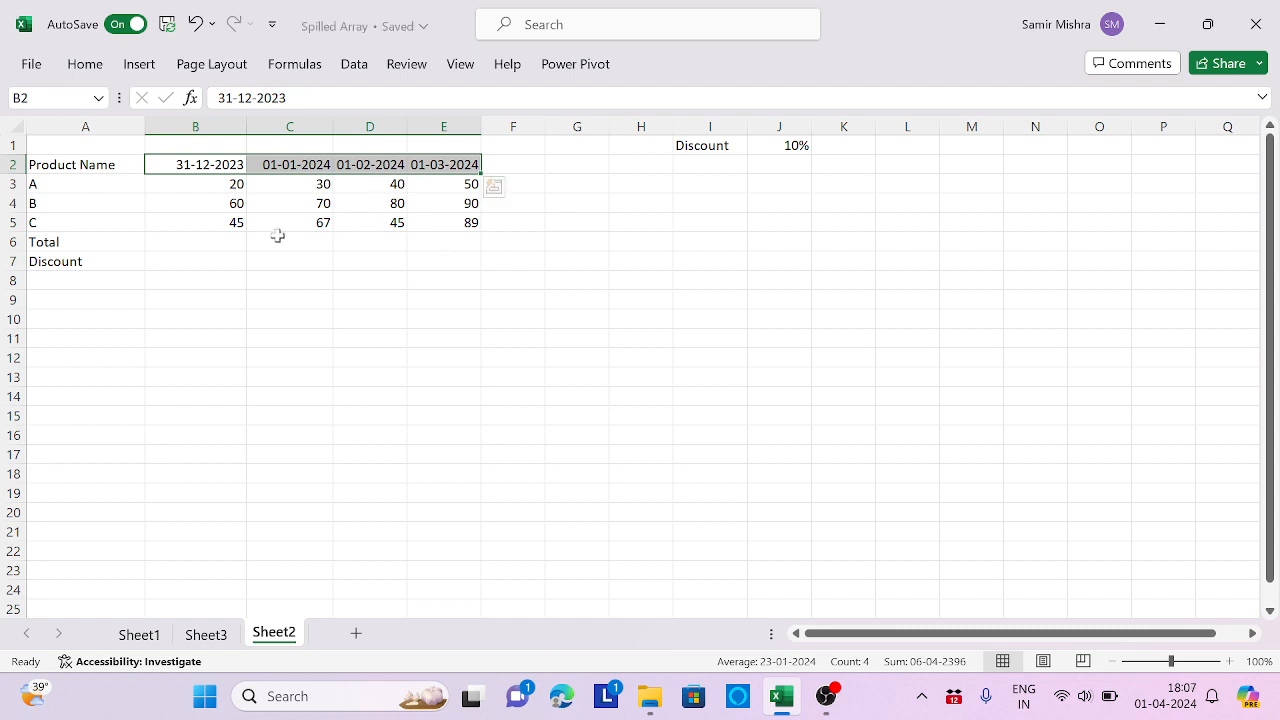
left_click_drag(229, 180, 230, 238)
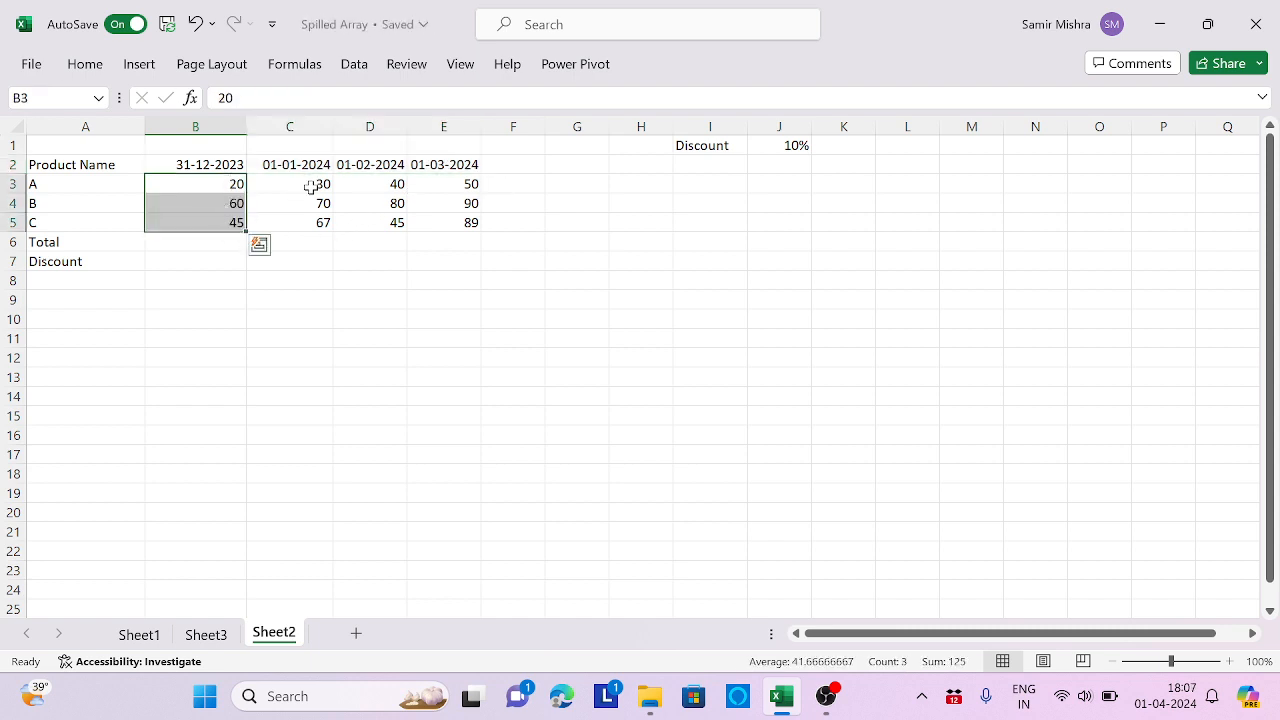
left_click_drag(311, 180, 314, 220)
left_click(395, 183)
left_click_drag(395, 183, 394, 220)
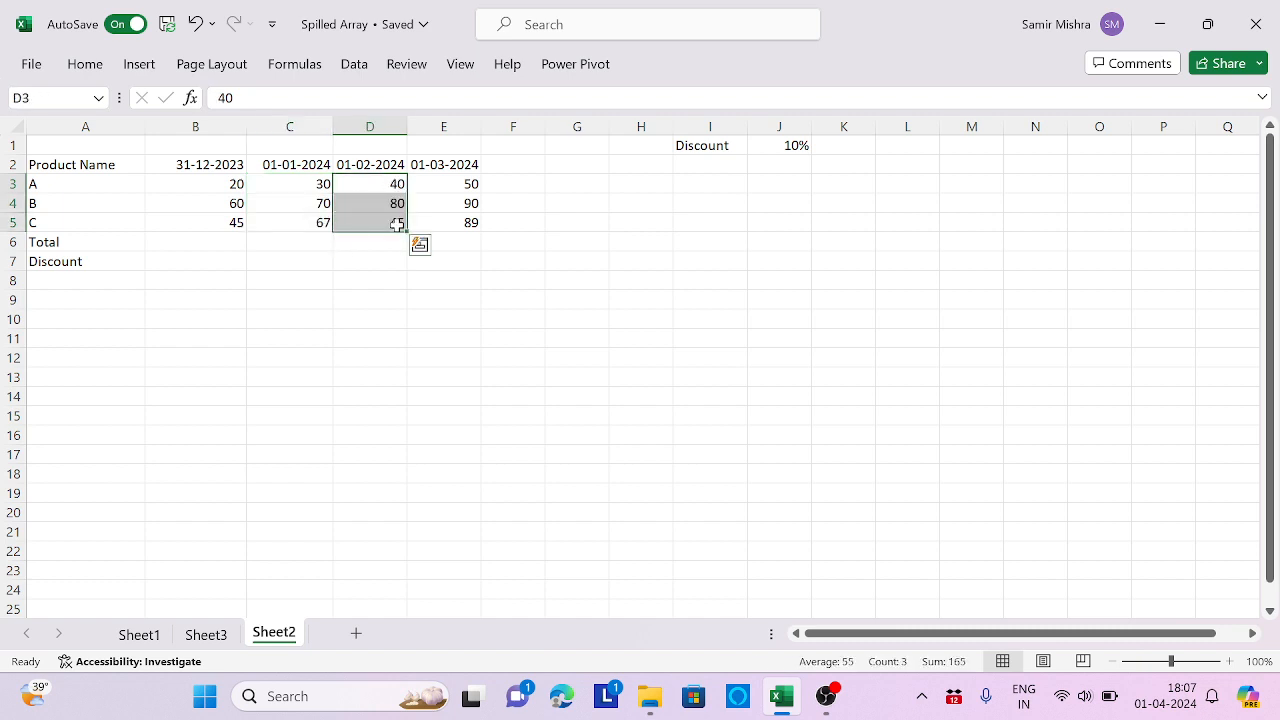
Try to calculate the Total in B6 with a spilled formula adding the date columns: =B3:B5+C3:C5+D3:D5+E3:E5
left_click_drag(471, 183, 471, 220)
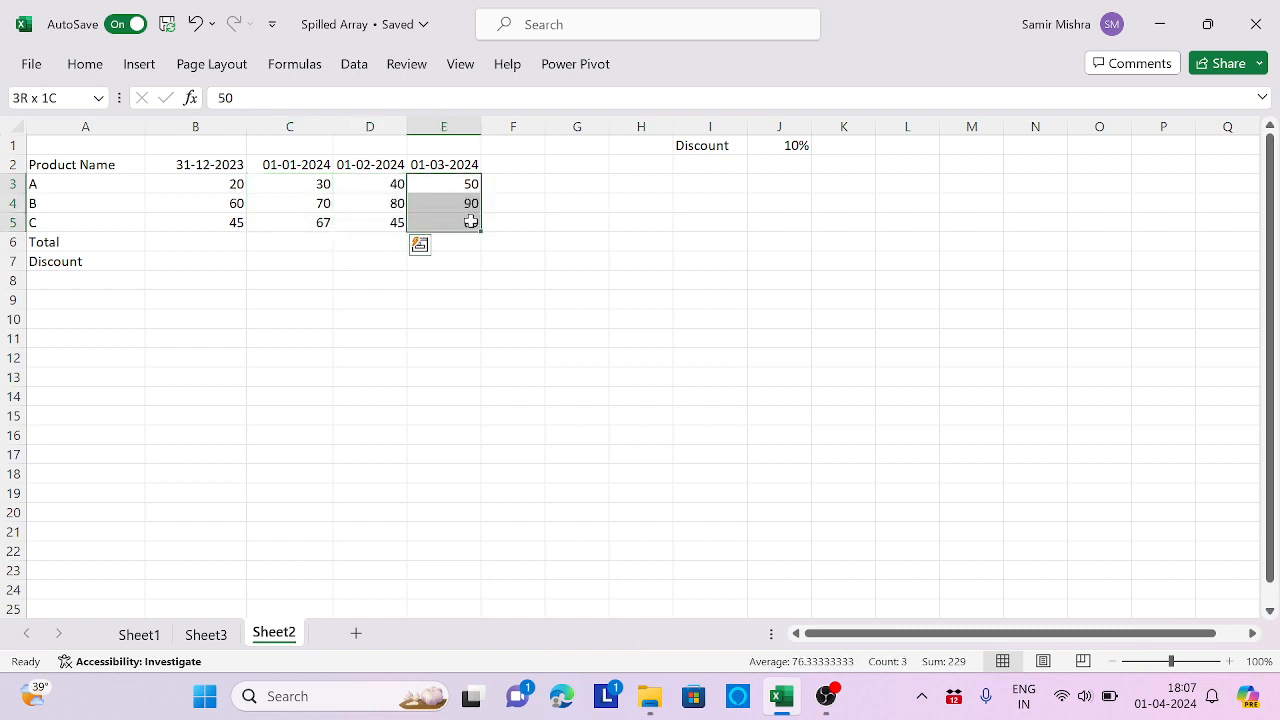
left_click(196, 242)
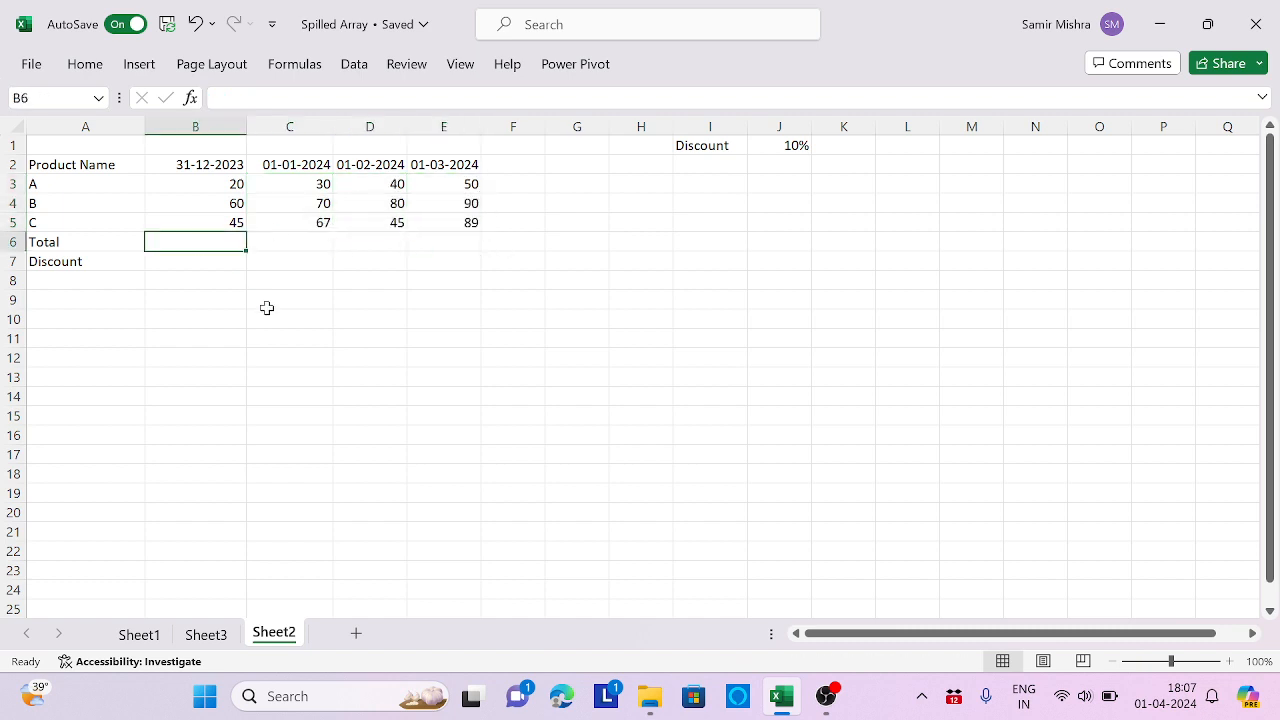
type("=")
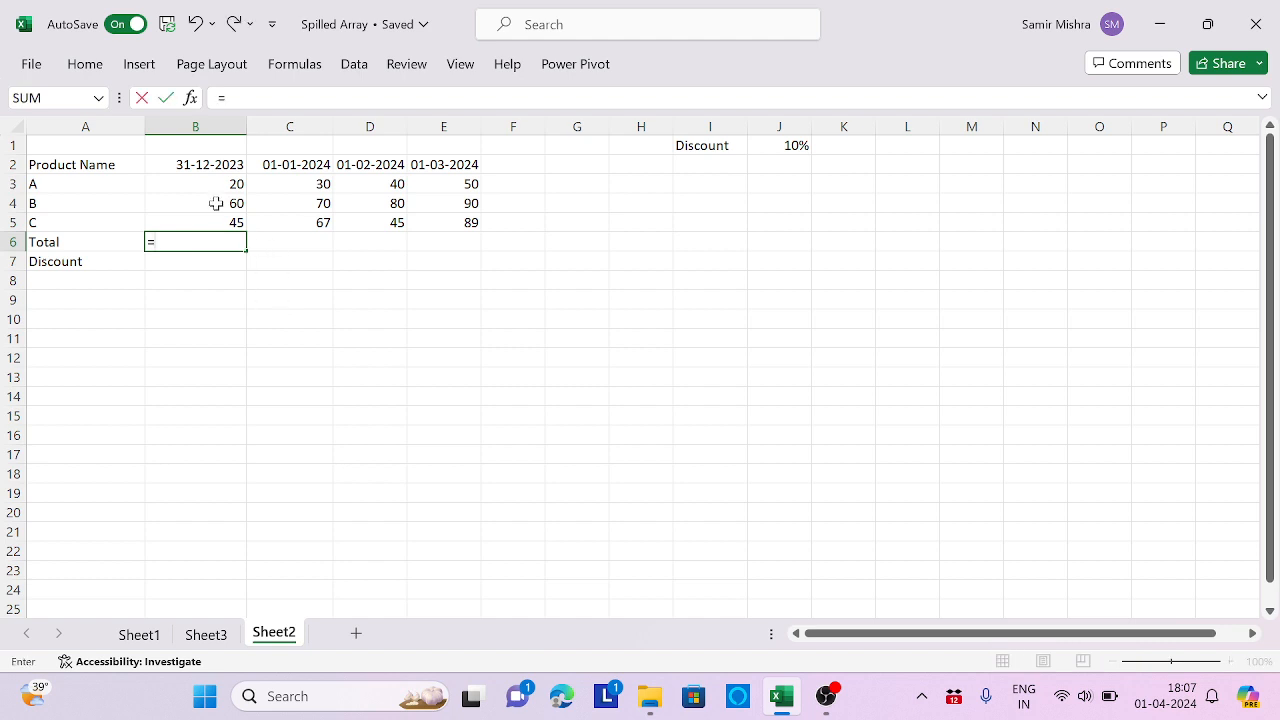
left_click_drag(217, 183, 220, 218)
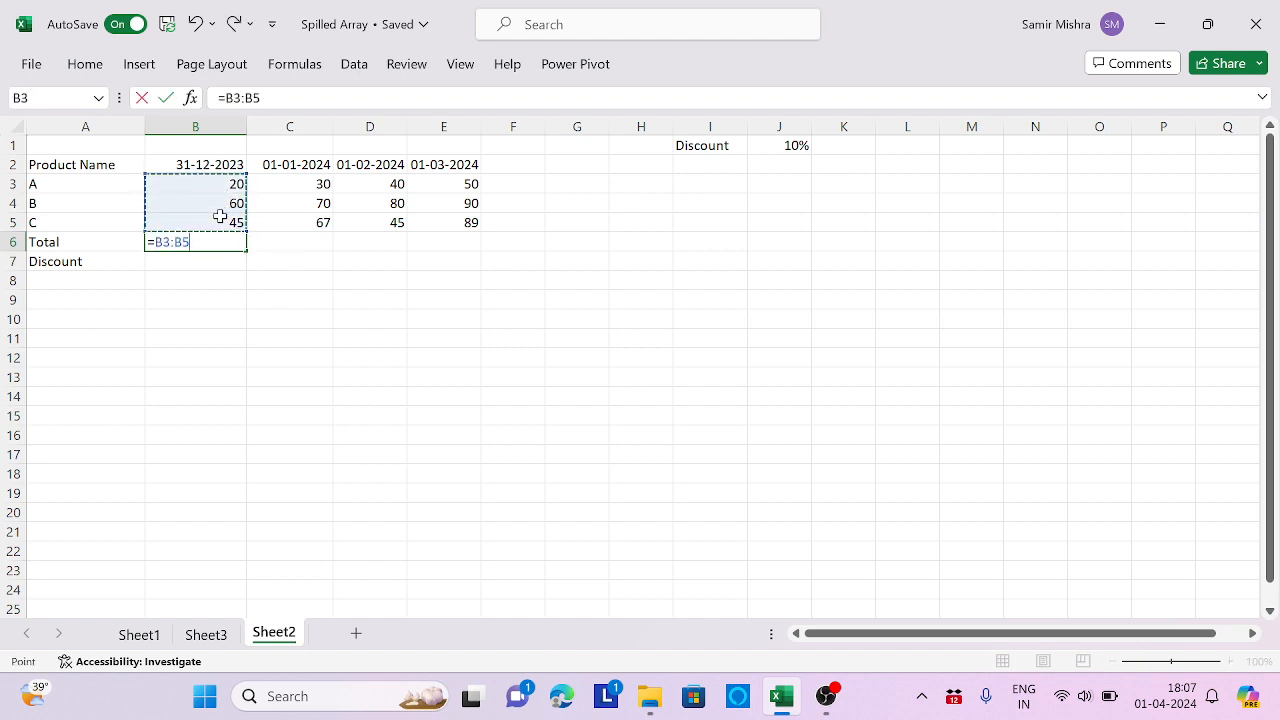
type("+")
left_click_drag(310, 182, 320, 222)
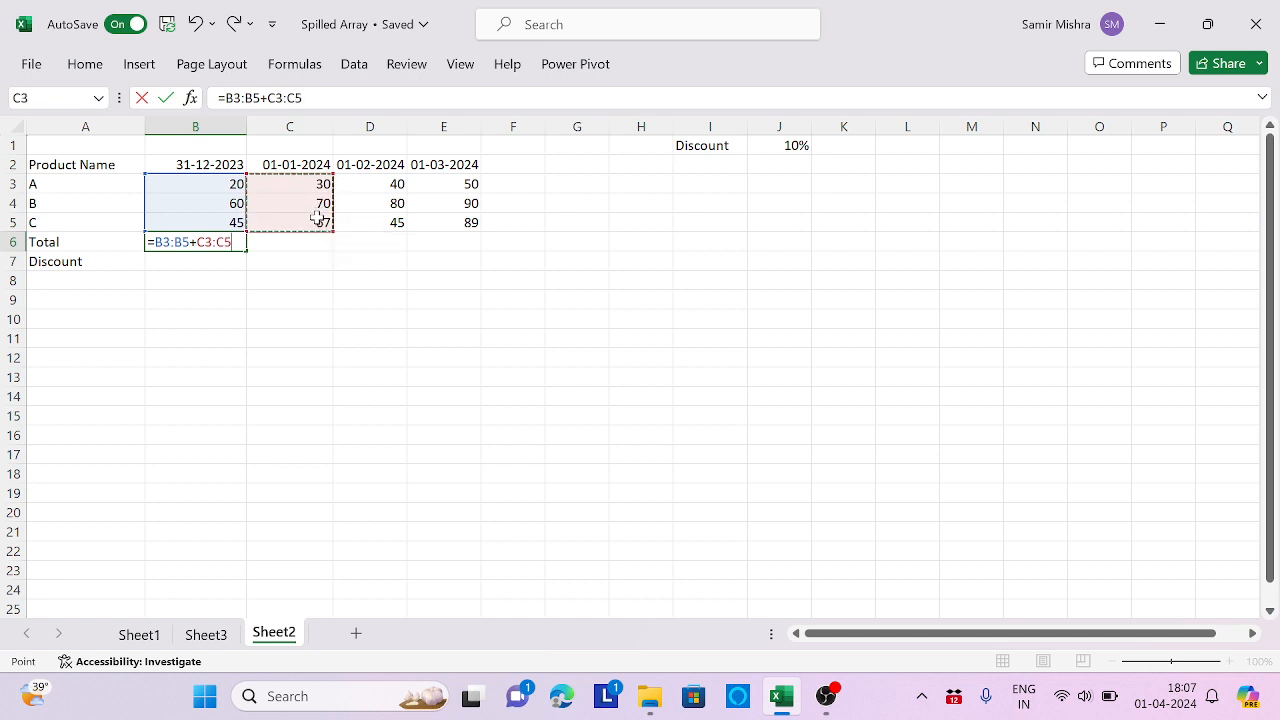
type("+")
left_click_drag(373, 186, 386, 217)
type("+")
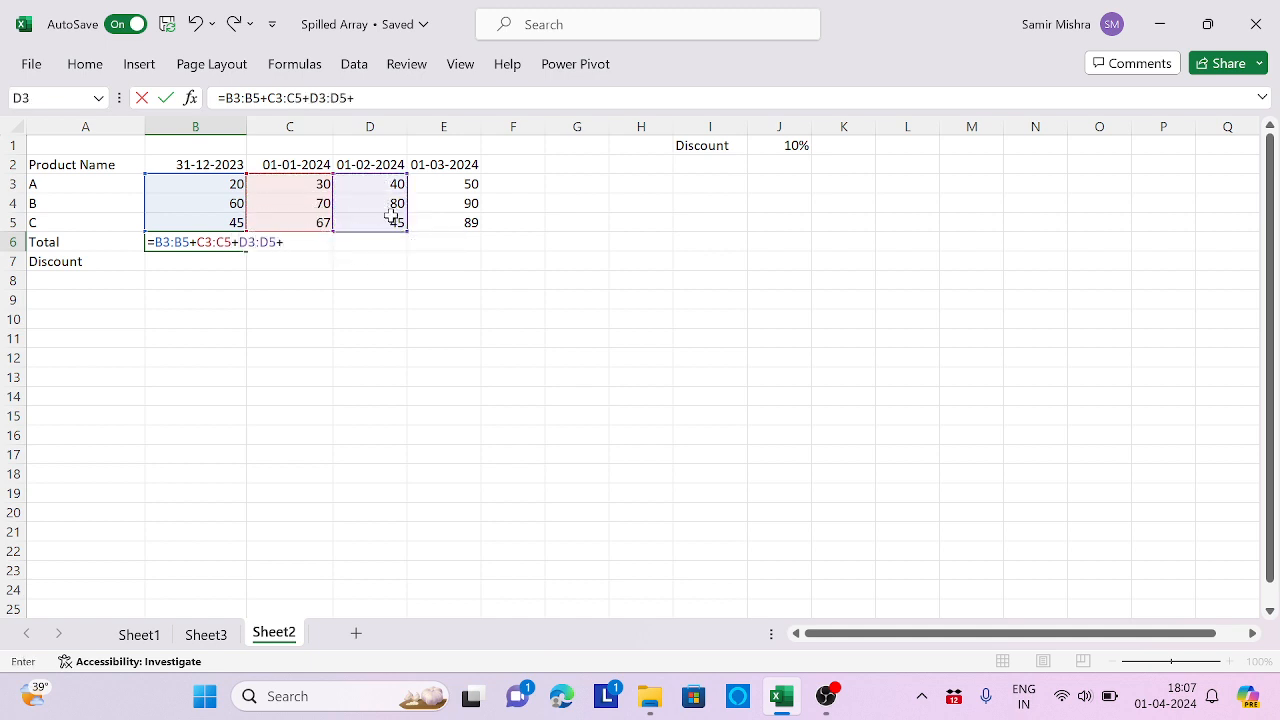
left_click_drag(457, 178, 461, 221)
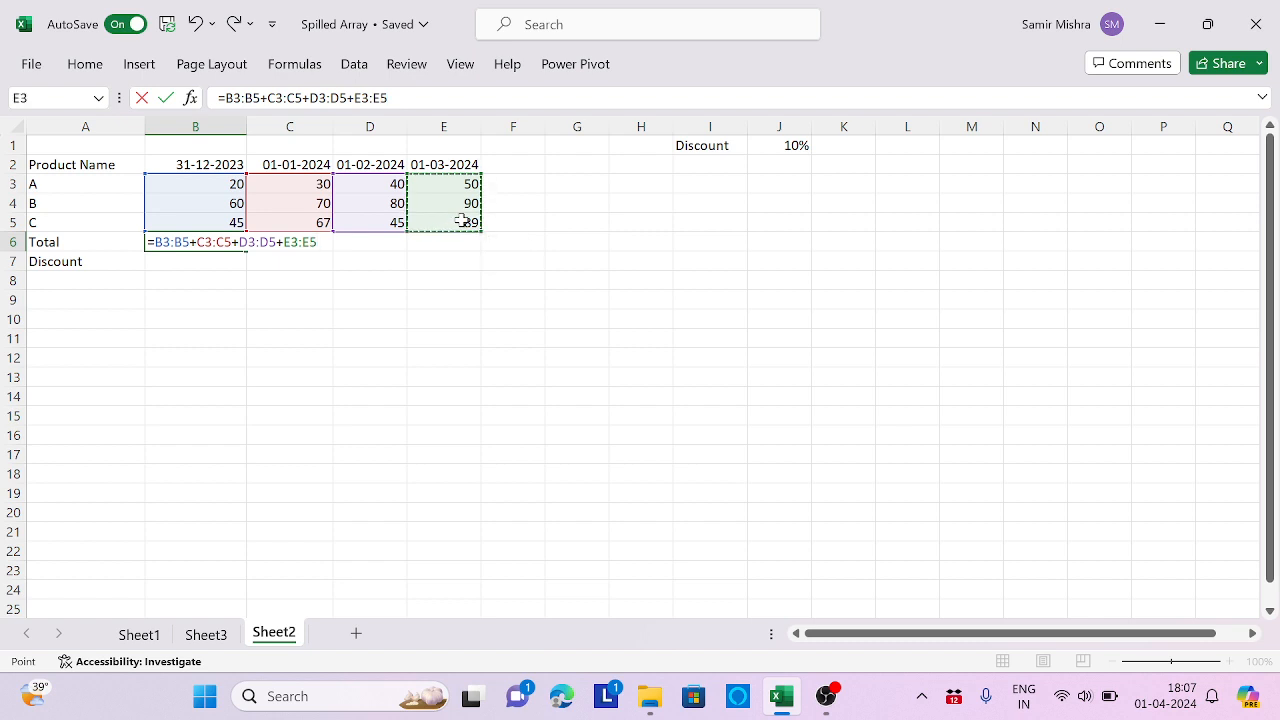
key("Return")
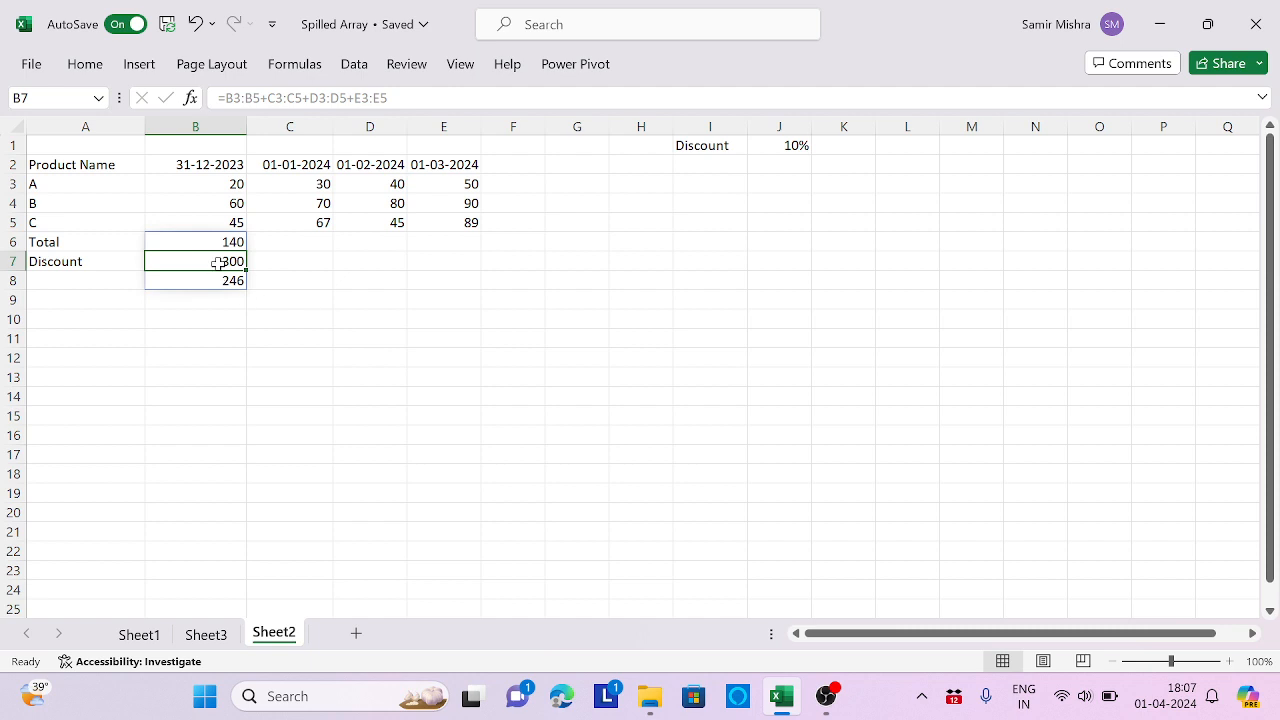
Clear the spilled column-addition formula from B6
key("Delete")
left_click(518, 309)
left_click(217, 245)
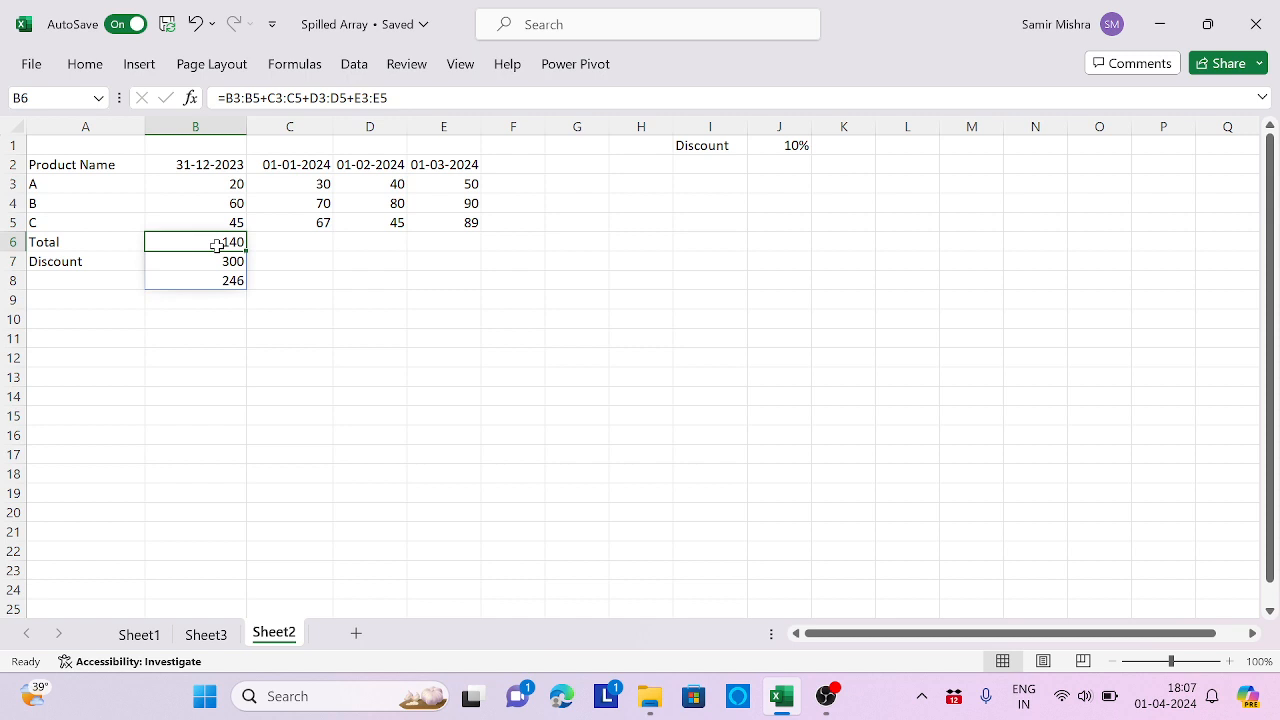
key("Delete")
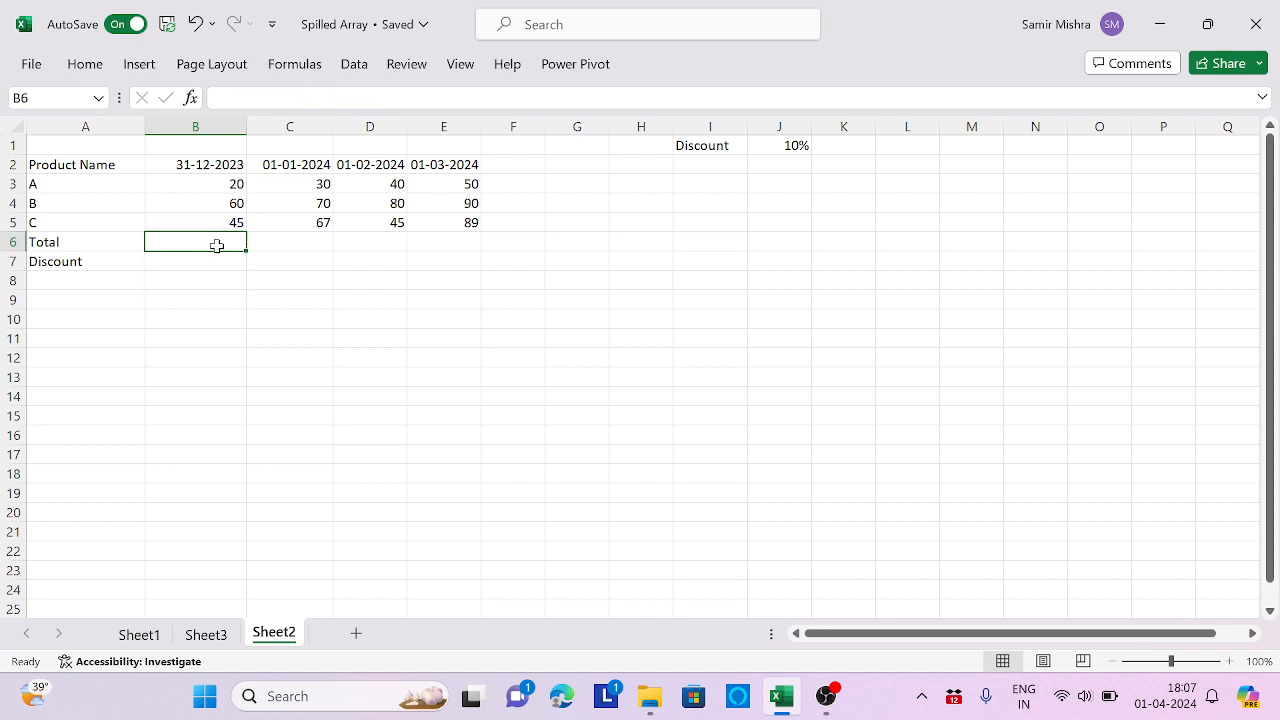
Total each date column with one spilled formula in B6 that adds the product rows: =B3:E3+B4:E4+B5:E5
type("=")
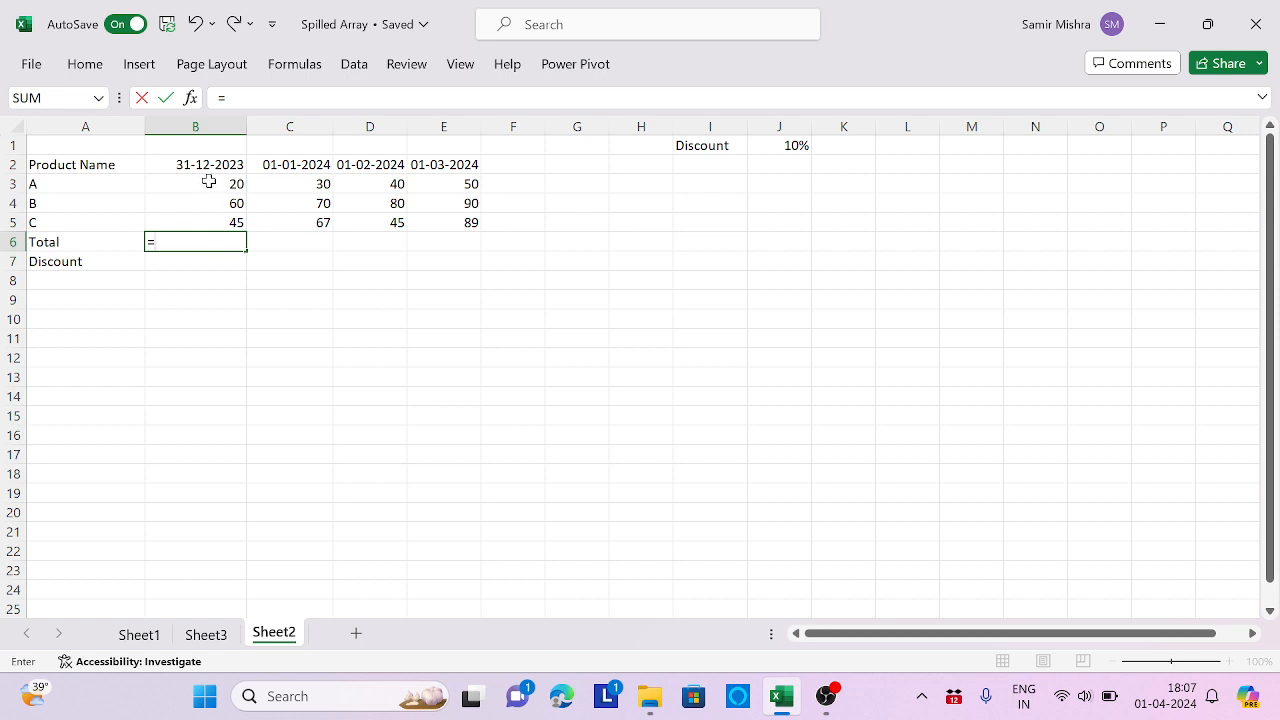
left_click_drag(208, 182, 455, 182)
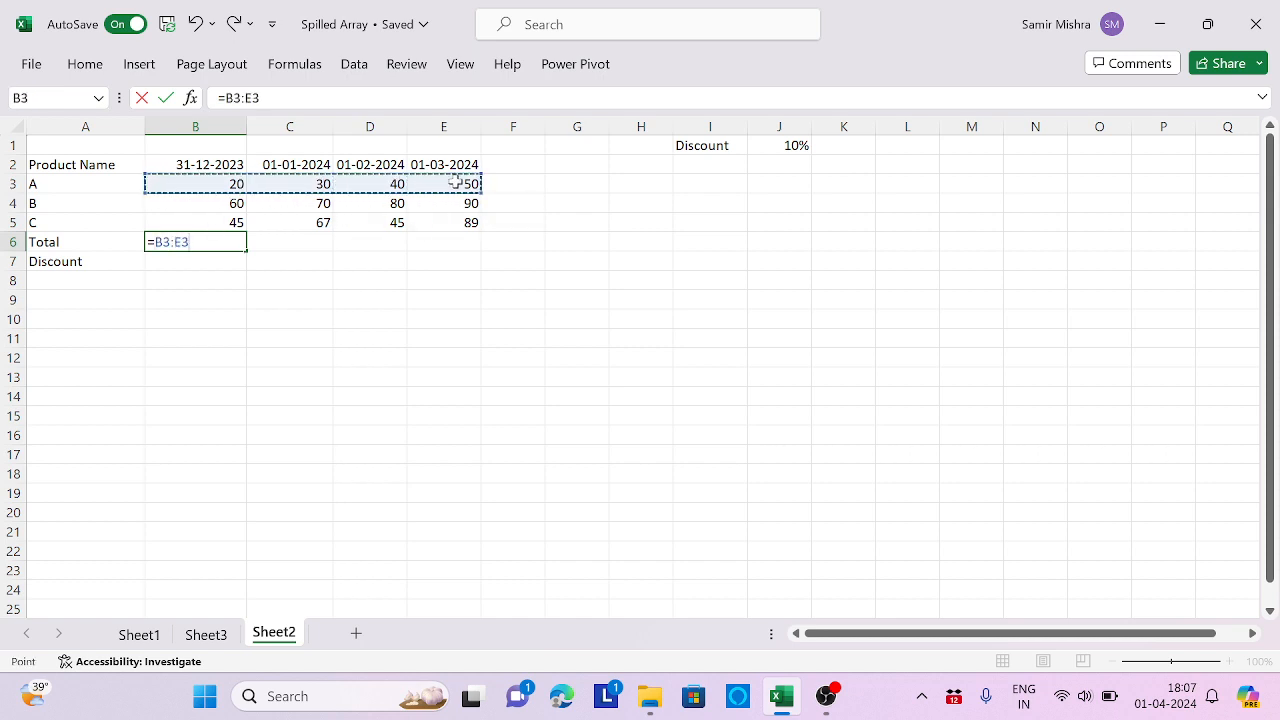
type("+")
left_click_drag(229, 205, 471, 206)
type("+")
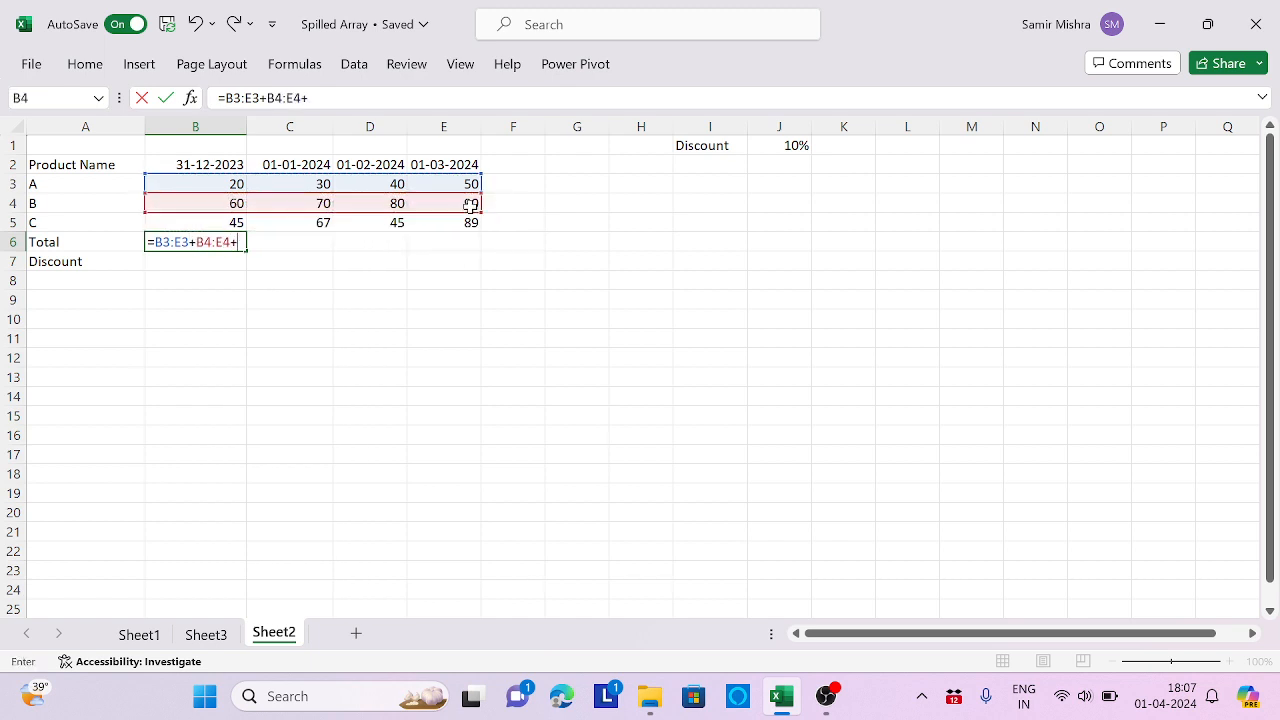
left_click_drag(220, 220, 418, 222)
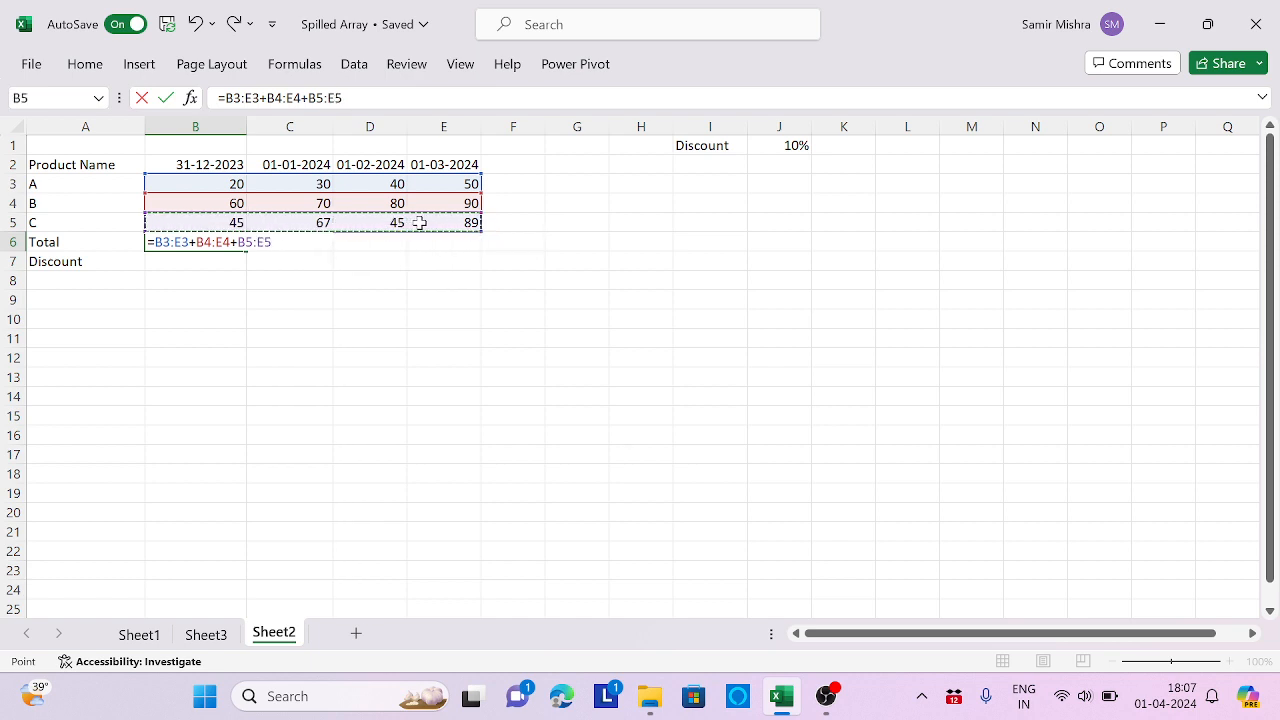
key("Return")
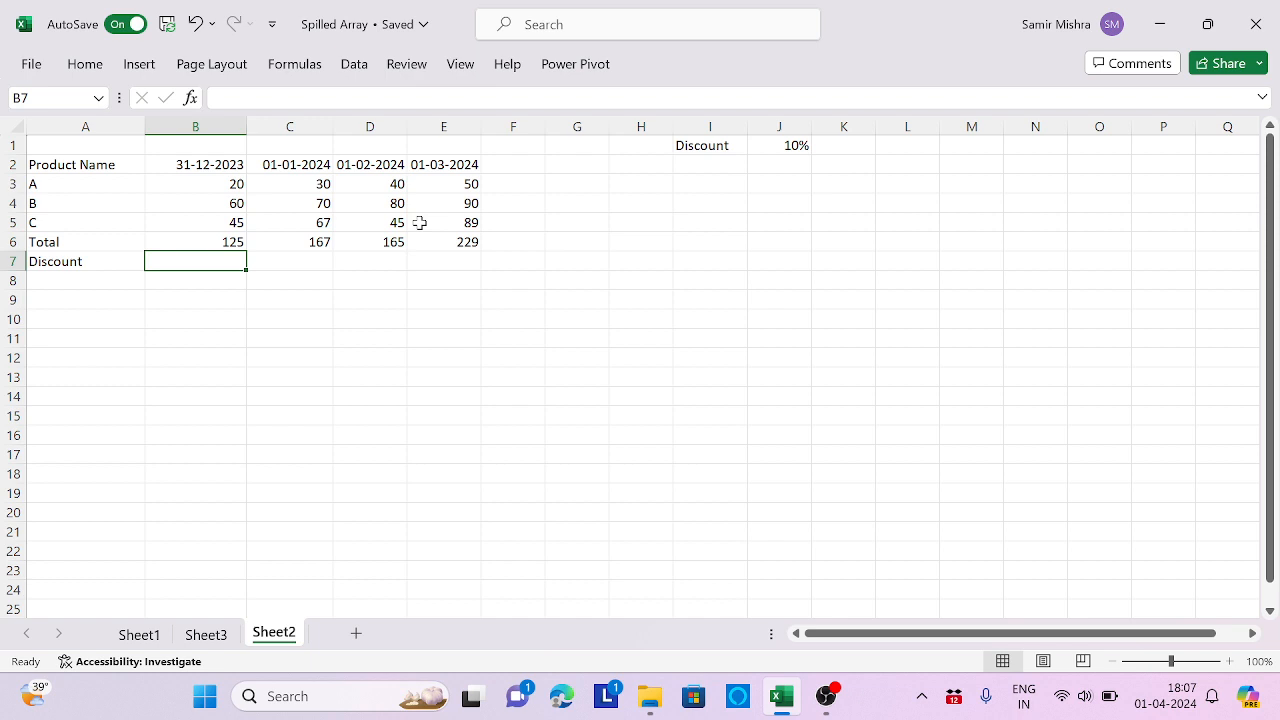
Examine the spilled total formula across B6:E6, the discount rate in J1 and the product values in B3:B5
left_click(217, 246)
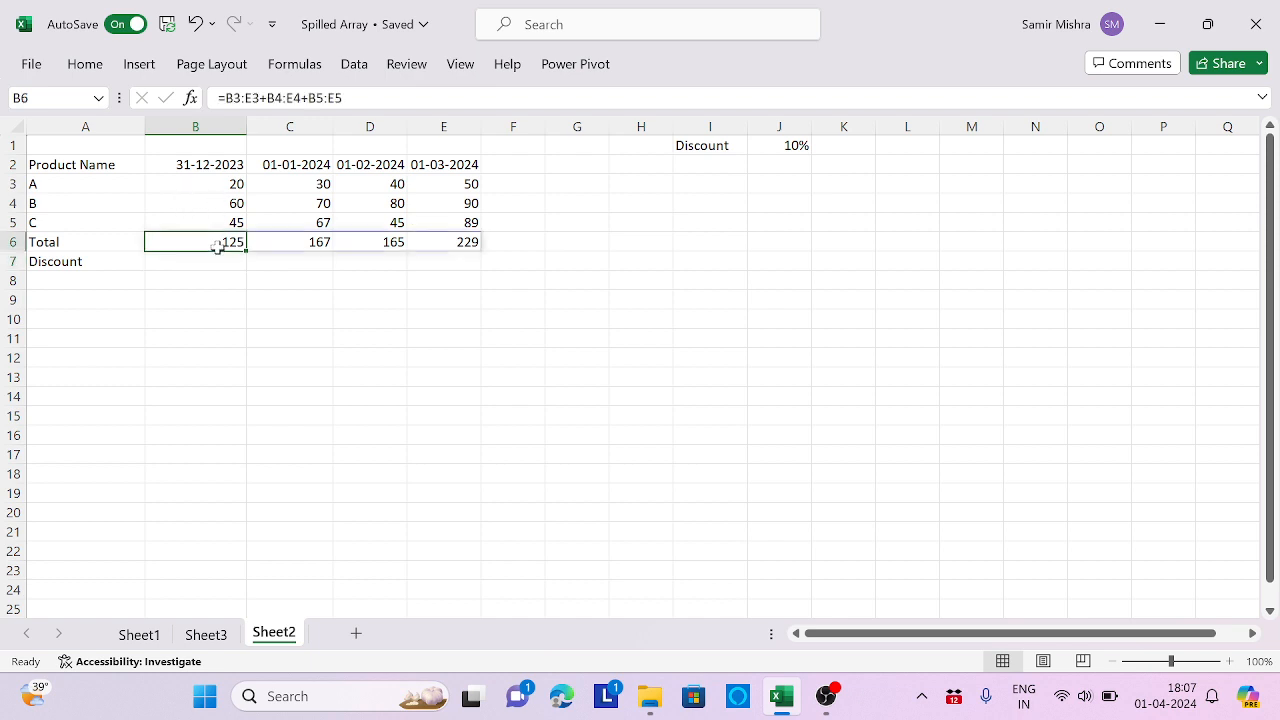
left_click(304, 245)
left_click(403, 245)
left_click(474, 246)
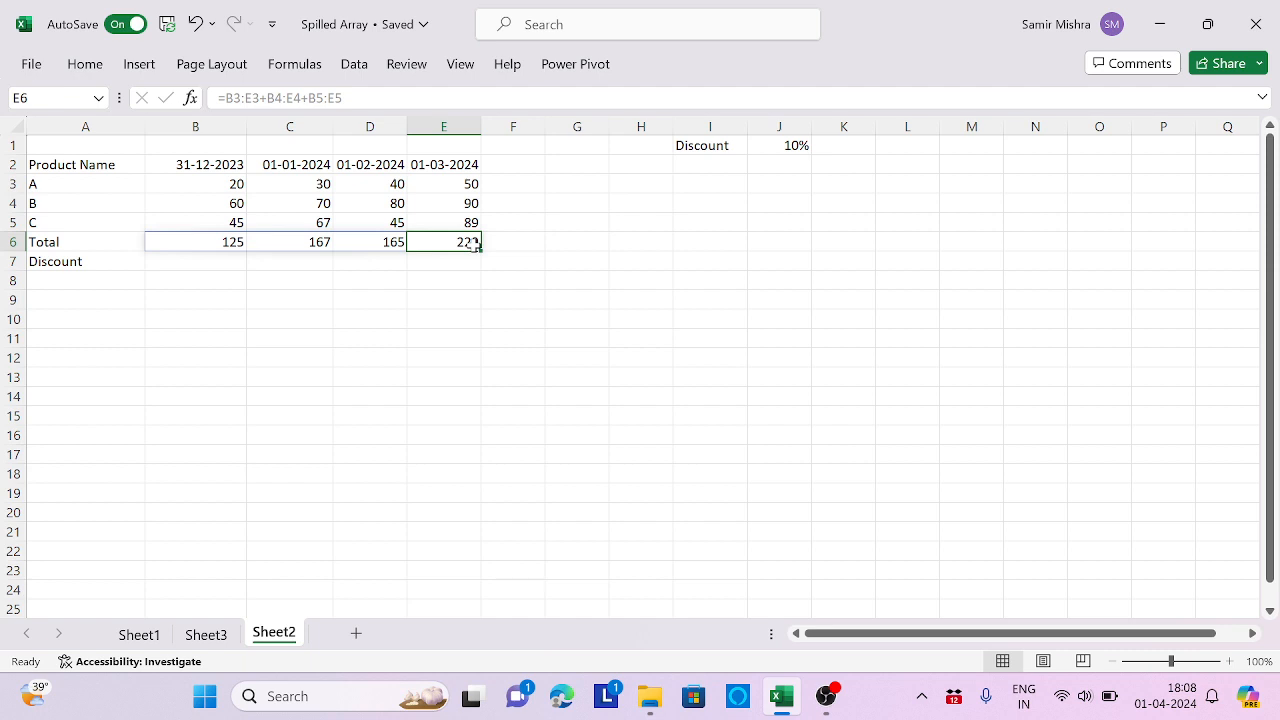
left_click(220, 248)
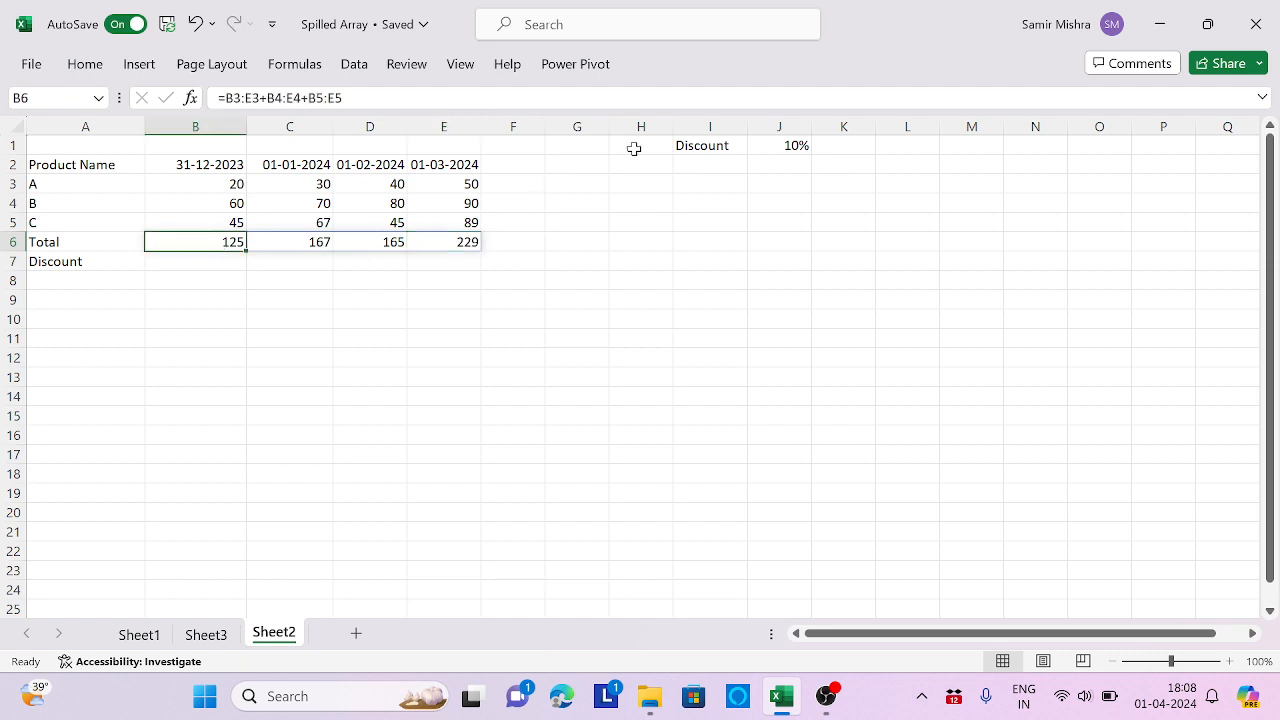
left_click(800, 145)
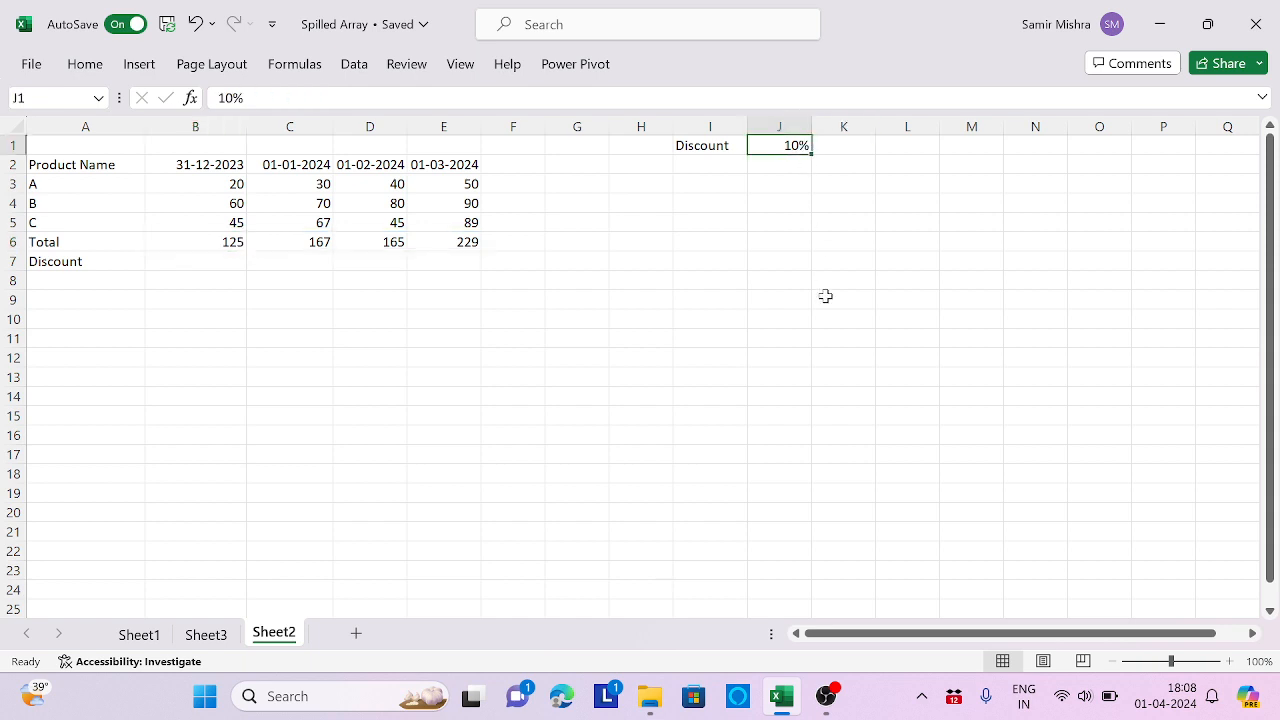
left_click(232, 250)
left_click_drag(231, 184, 231, 217)
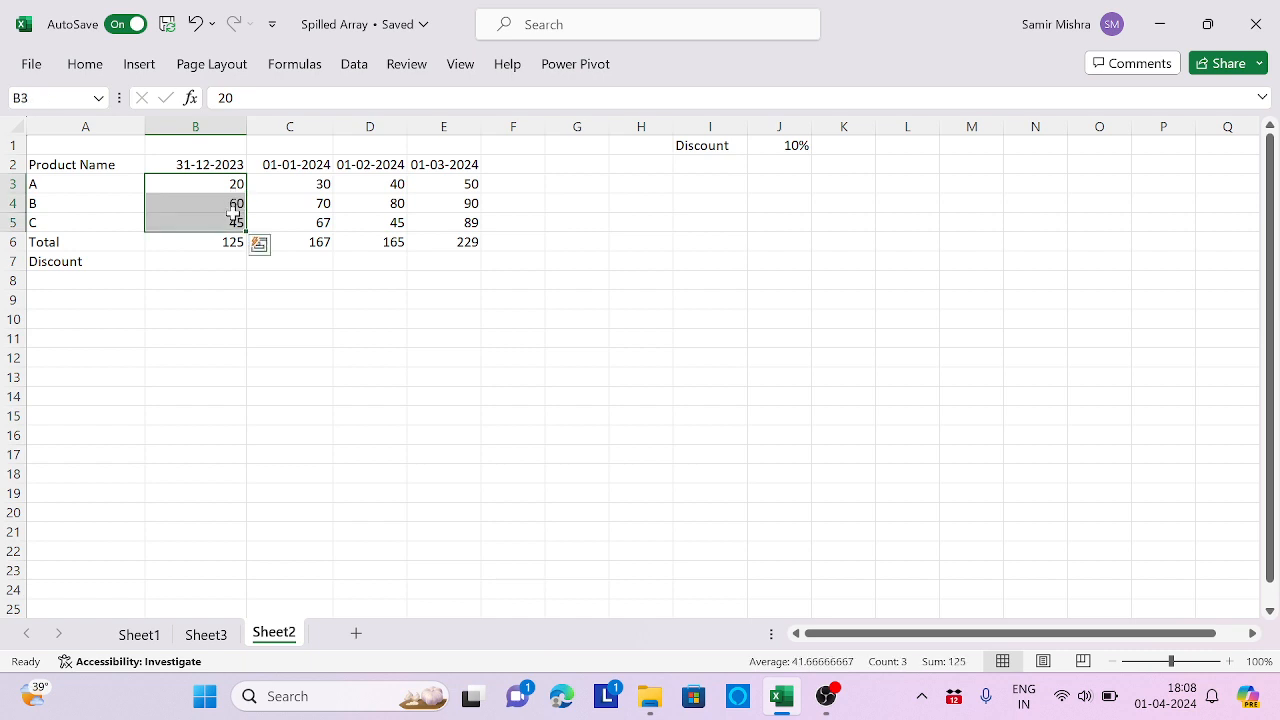
left_click(201, 240)
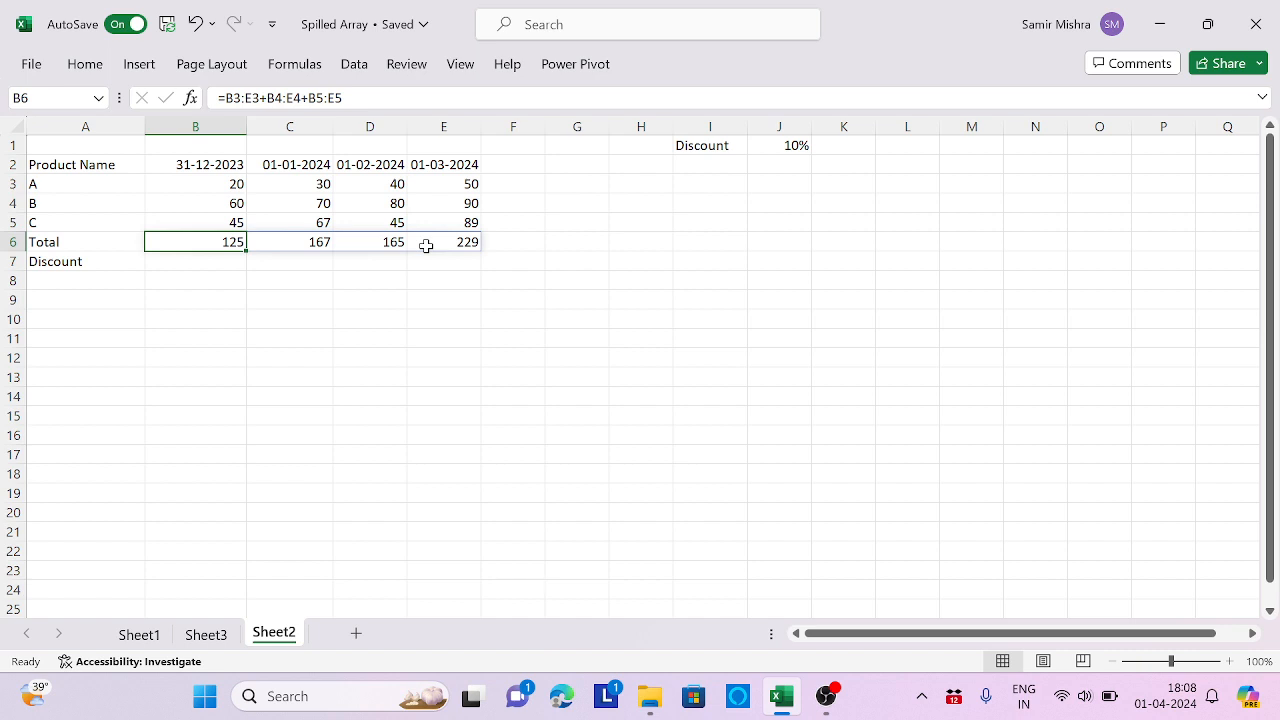
Calculate the discount in B7 by multiplying the whole spilled total range by the discount rate: =B6#*J1
left_click(213, 264)
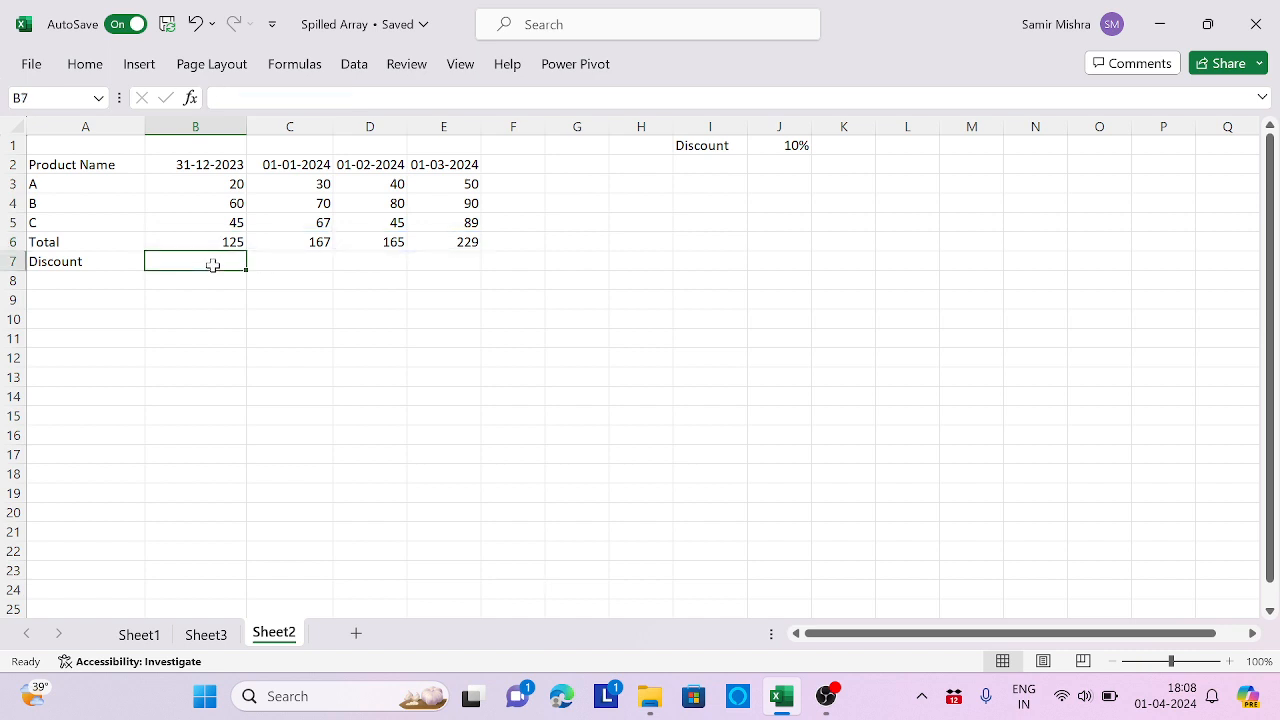
type("=")
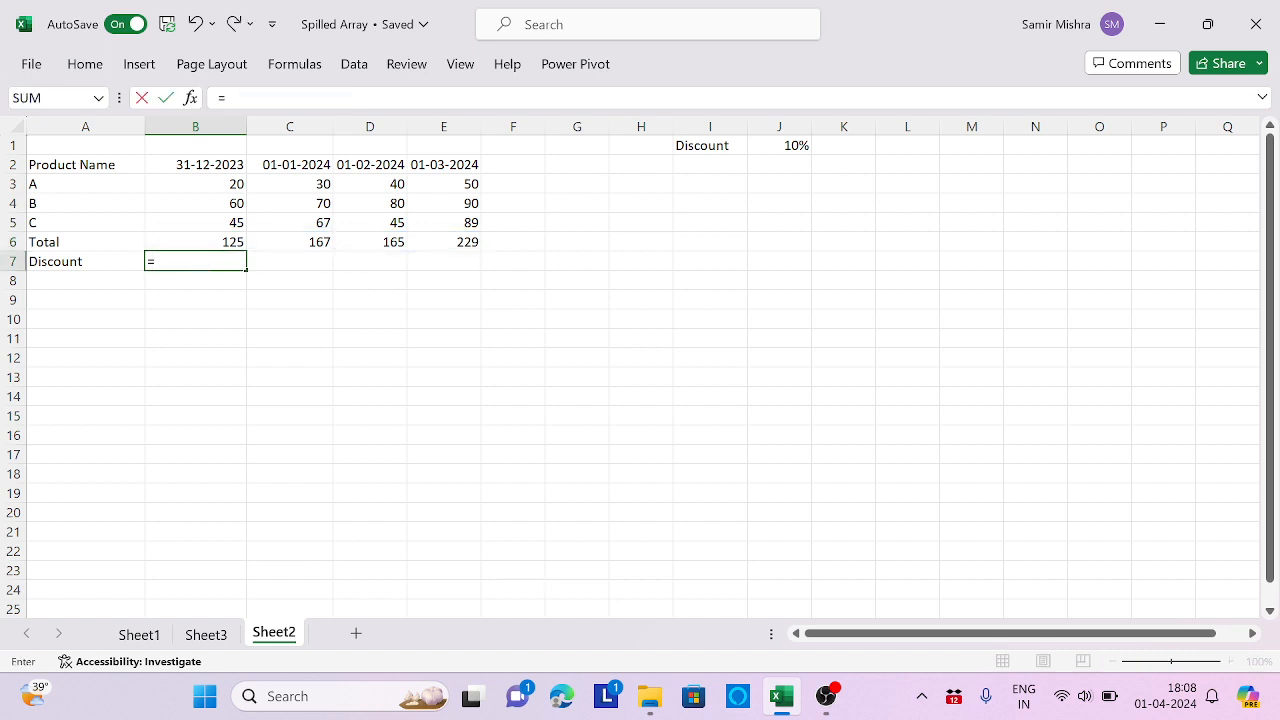
left_click(220, 243)
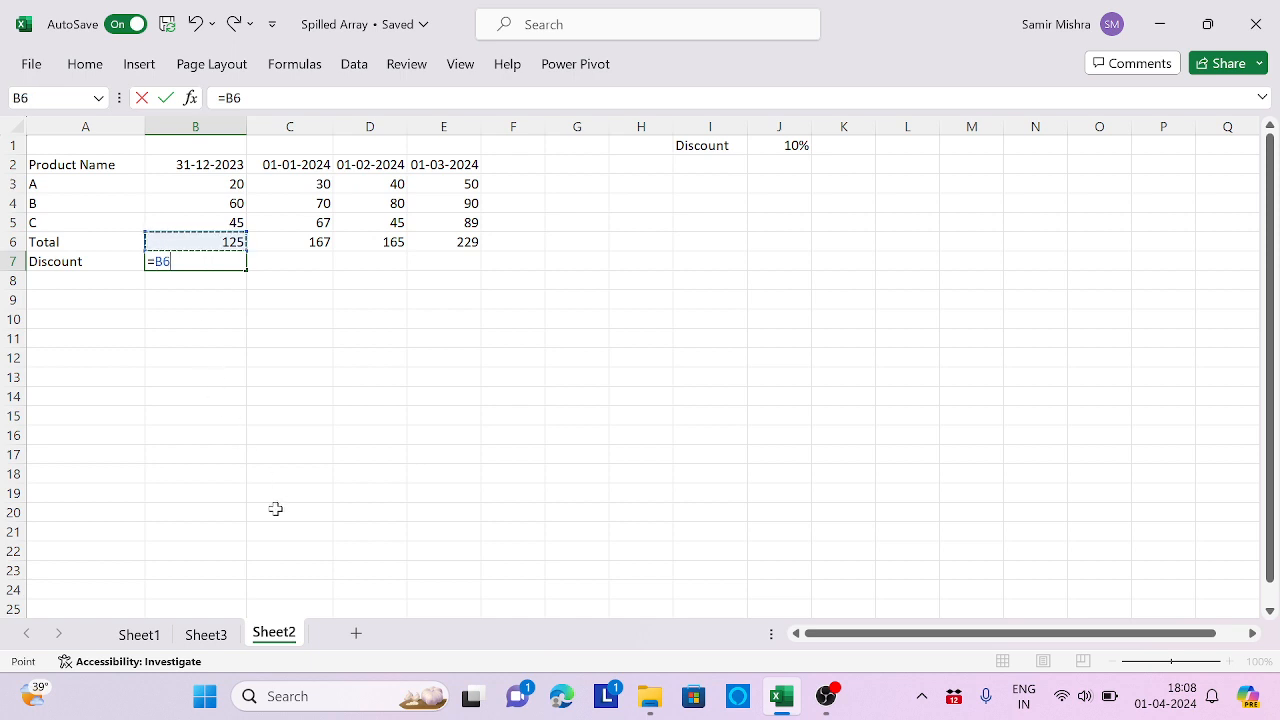
type("#")
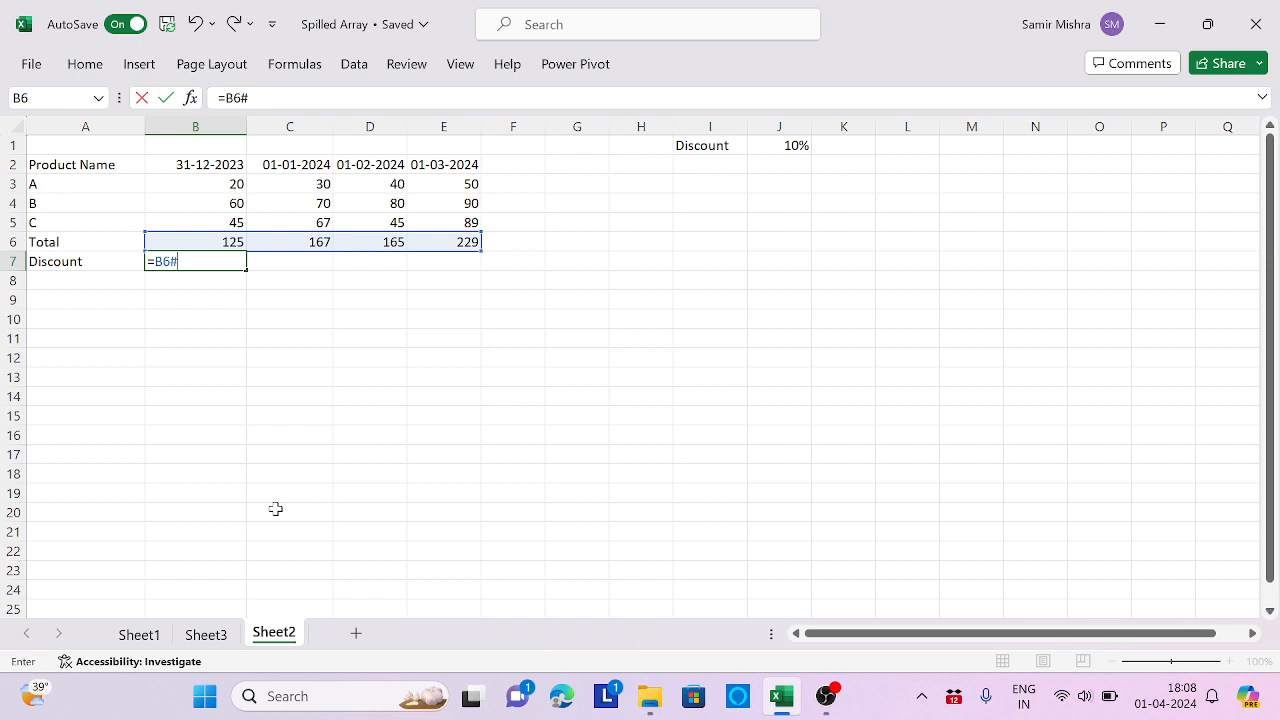
type("*")
left_click(796, 146)
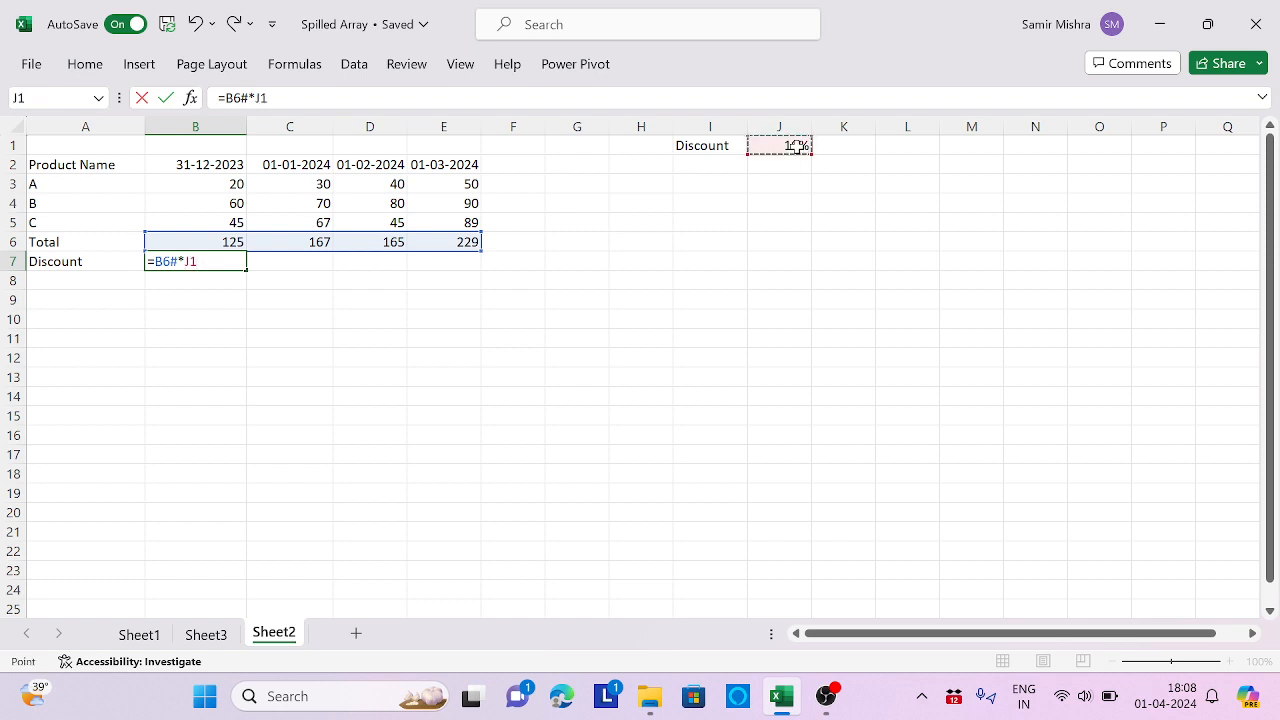
key("Return")
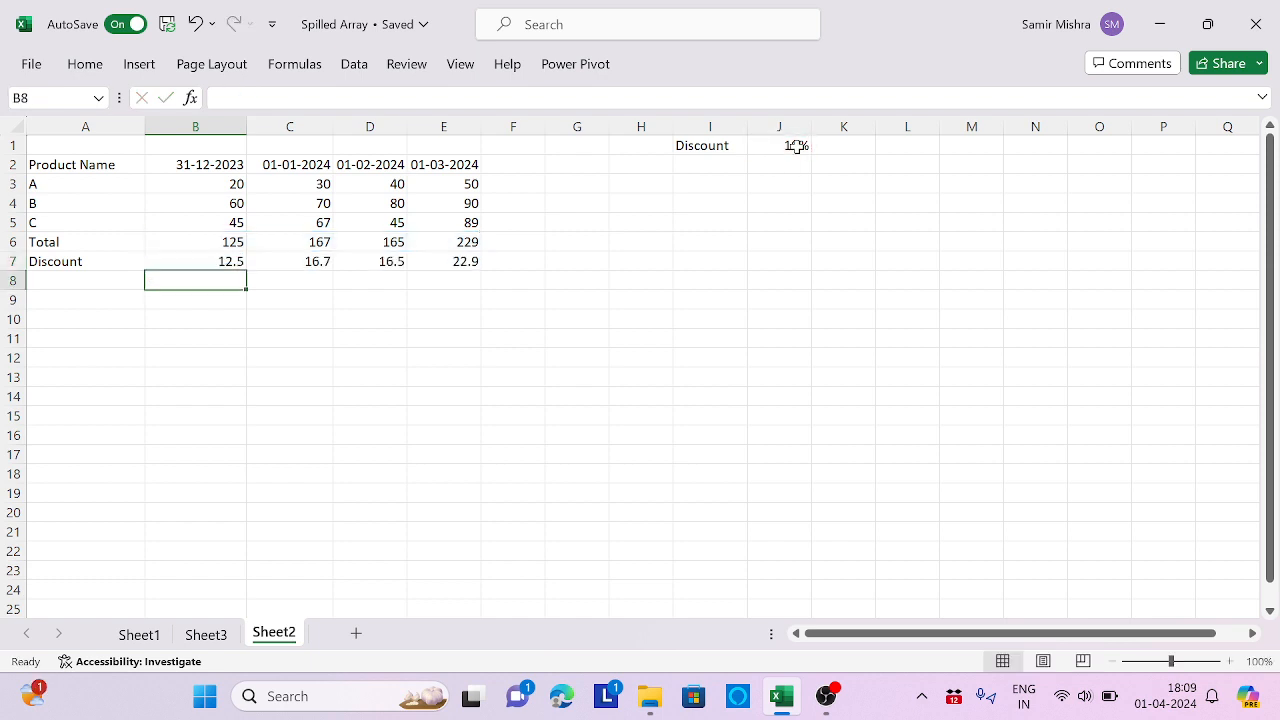
Change the B7 formula to subtract the discount from the spilled totals: =B6#-B6#*J1
left_click(206, 262)
left_click(240, 98)
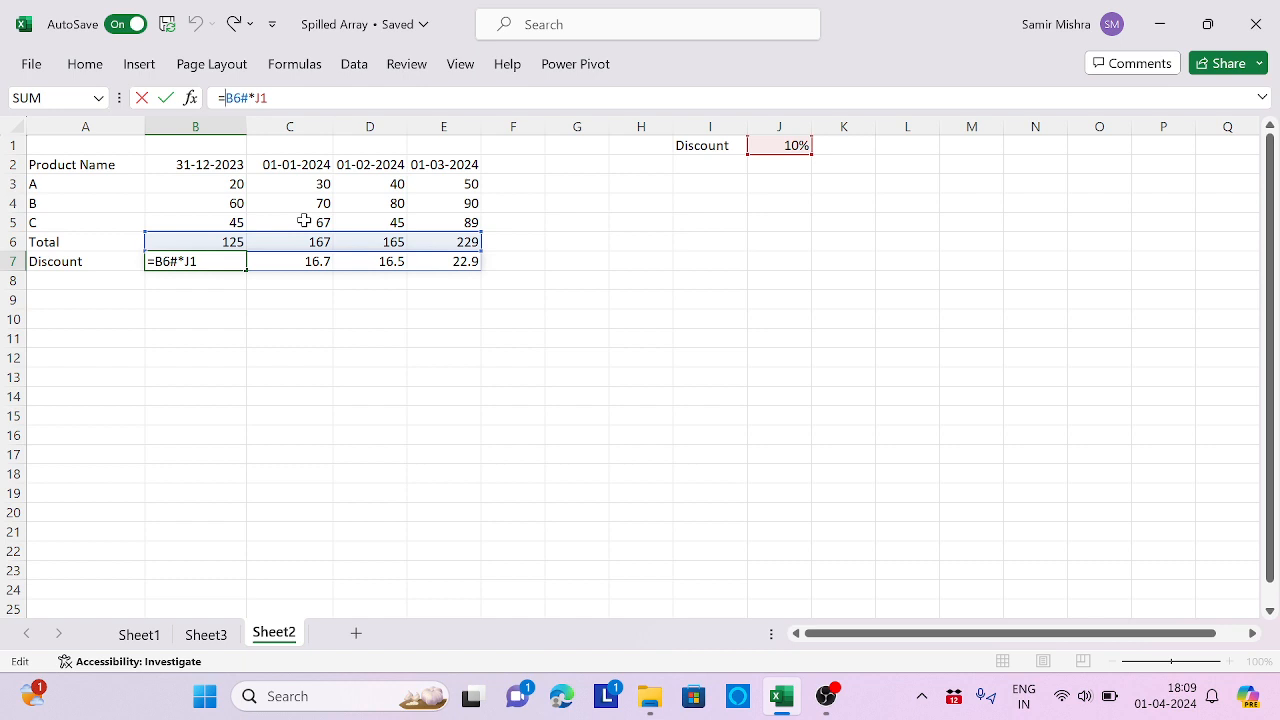
type("B6#")
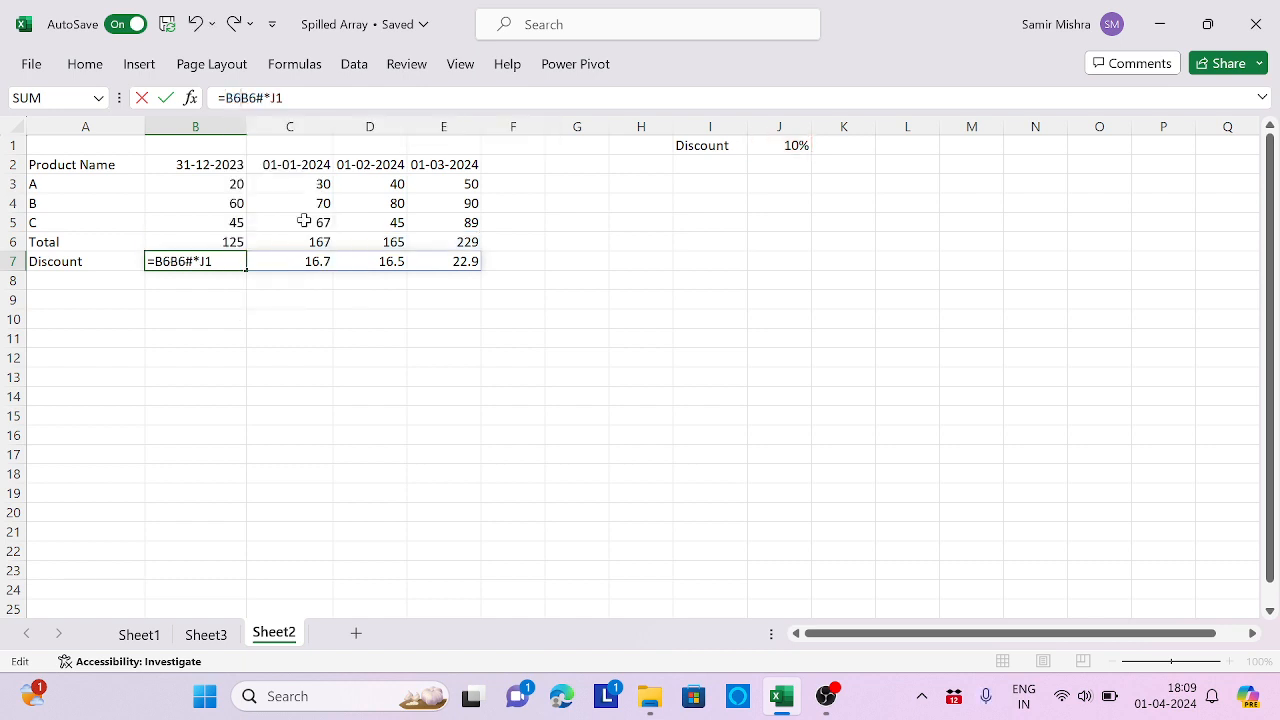
type("-")
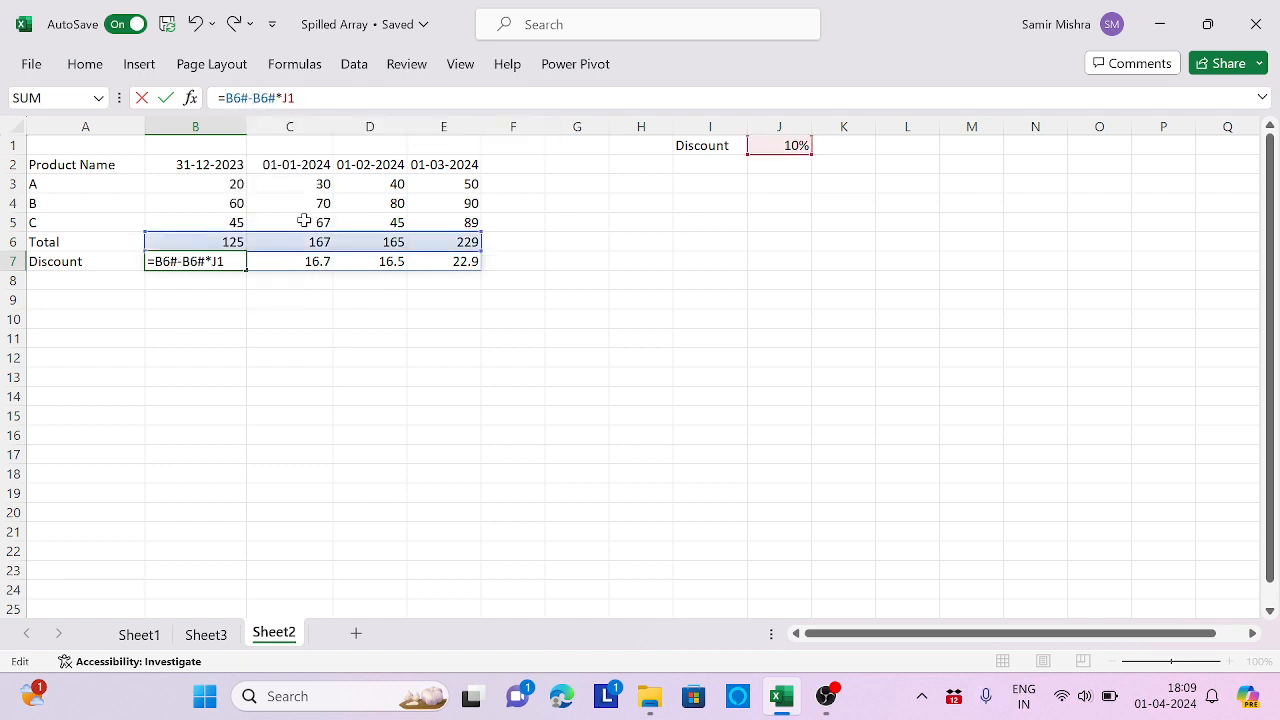
key("Return")
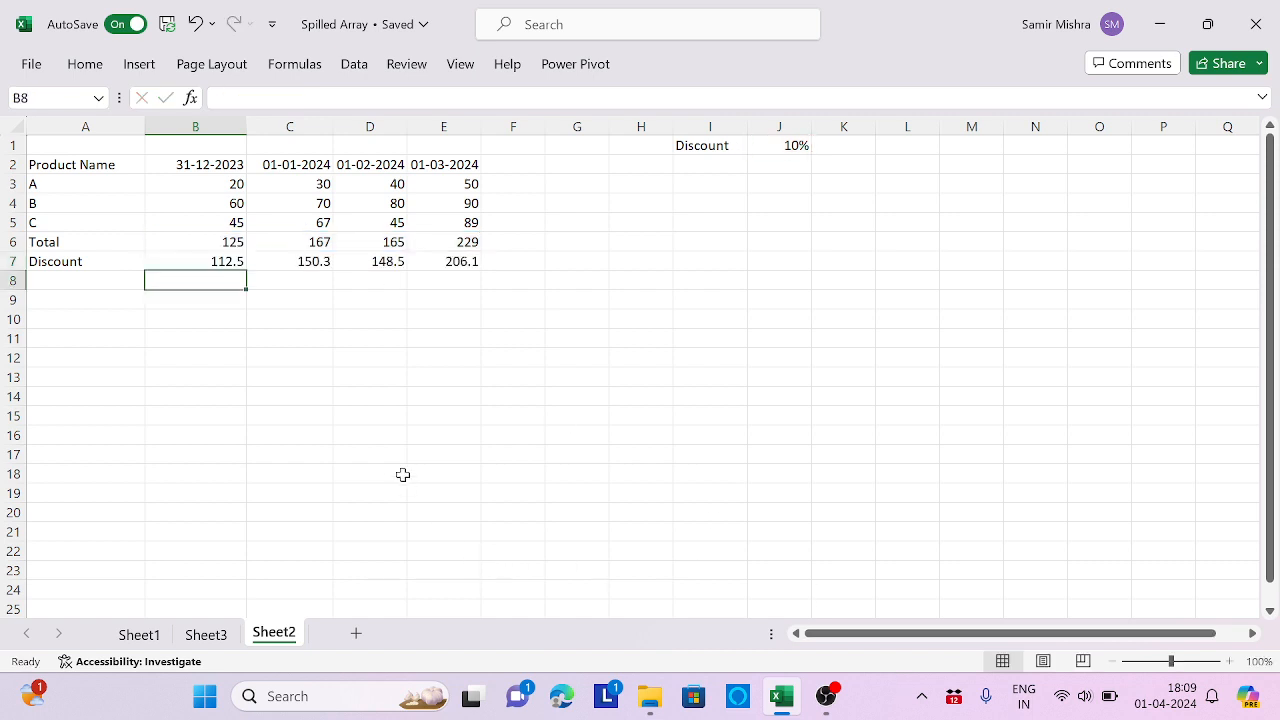
Review the cell references in the B7 formula and return to Sheet1
left_click(215, 261)
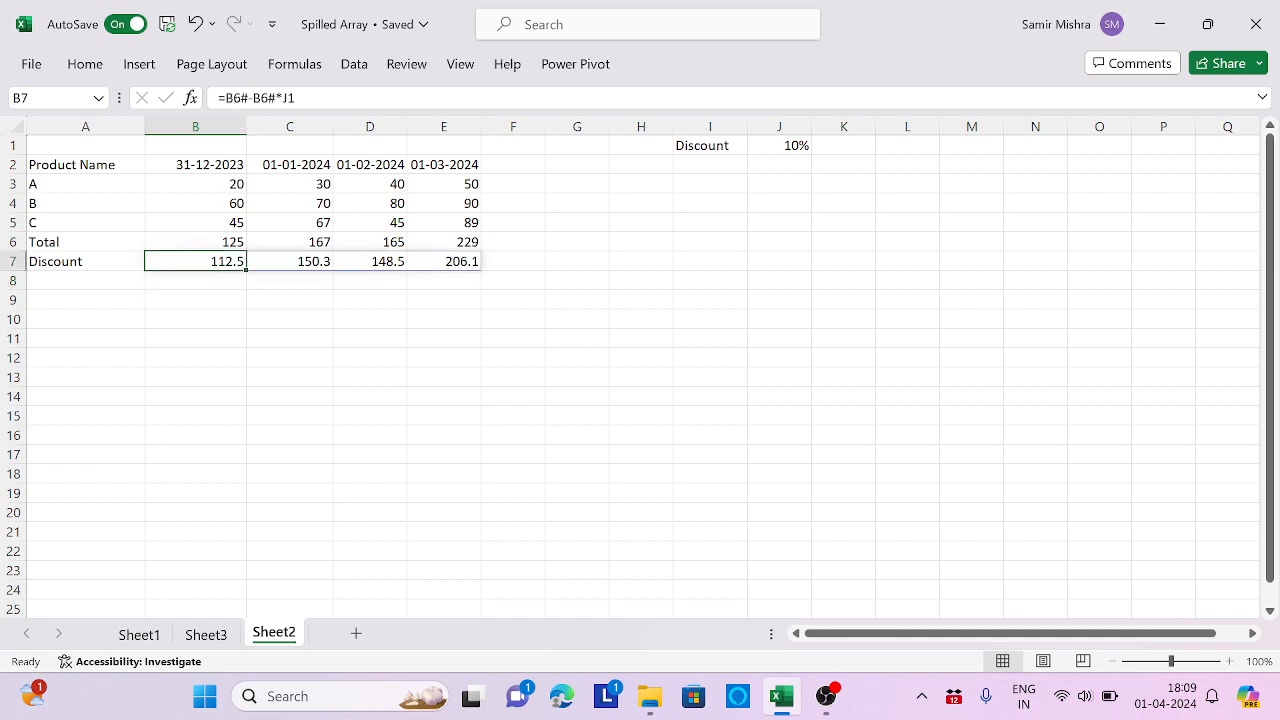
key("F2")
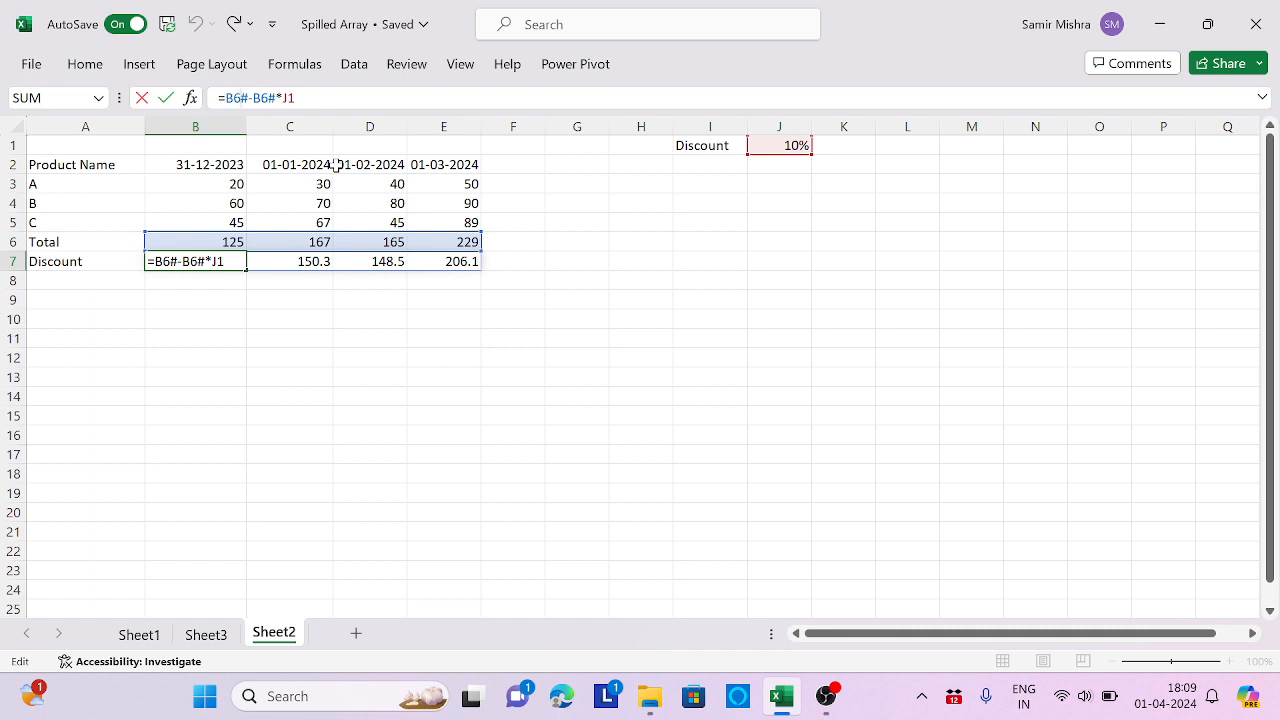
left_click(140, 636)
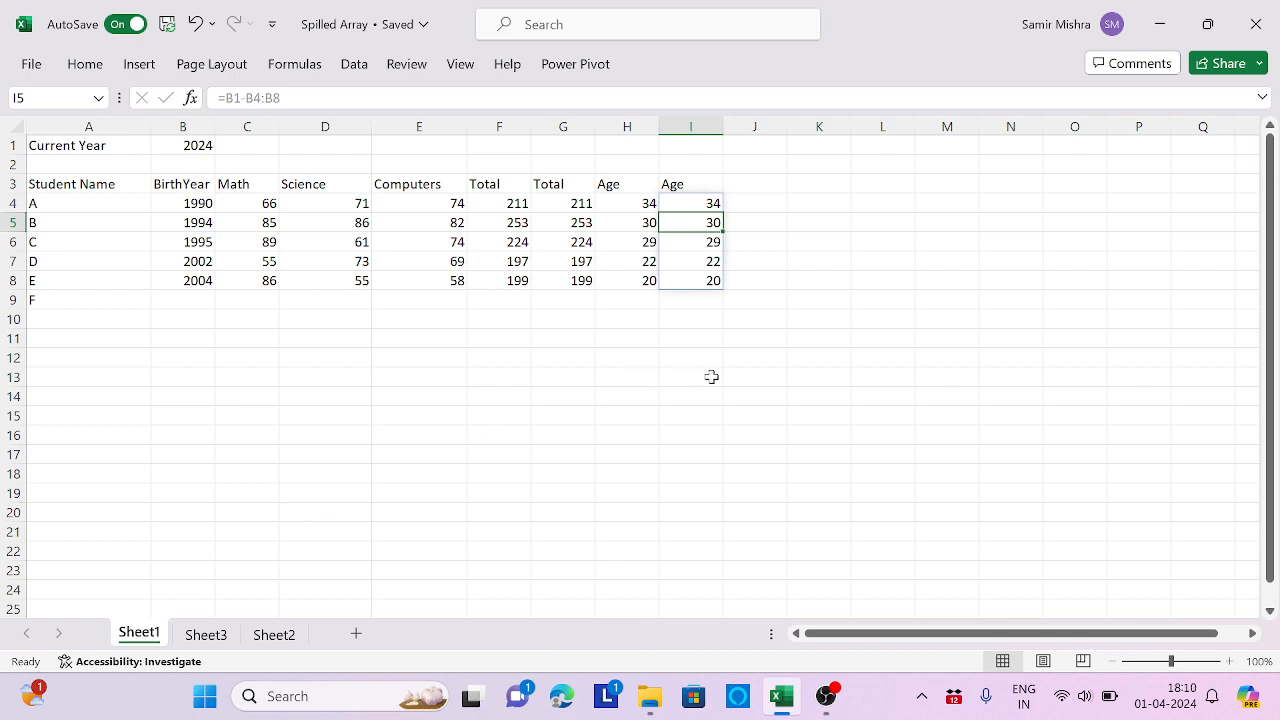
mouse_move(827, 697)
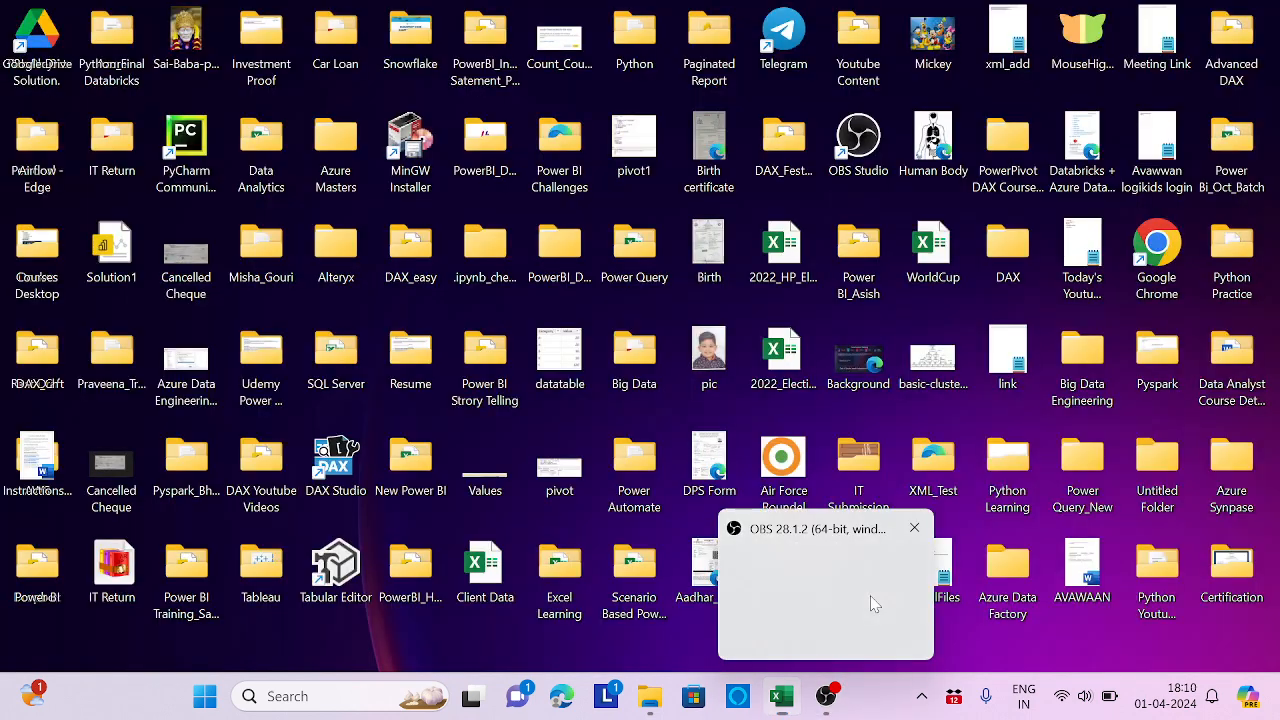